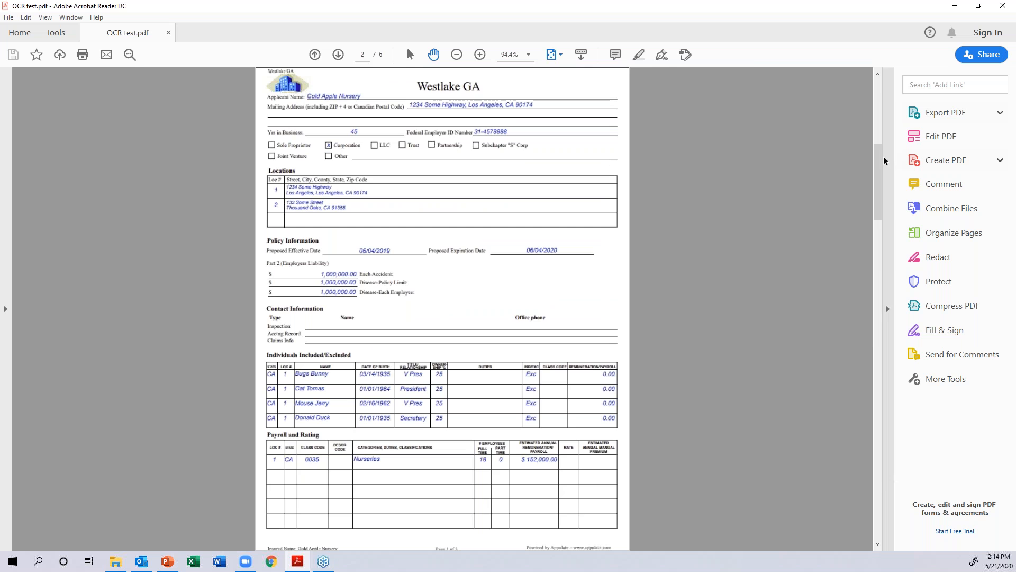
Examine the California Workers Compensation Application on page 6 of OCR test.pdf up close, and return to the Loss History page
left_click_drag(879, 159, 862, 446)
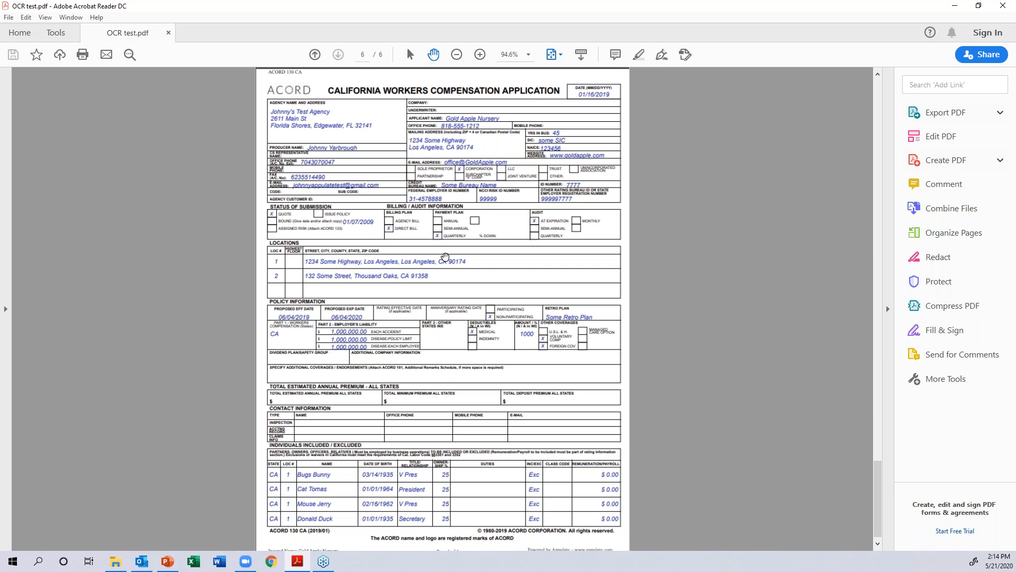
scroll(389, 134, "up", 3)
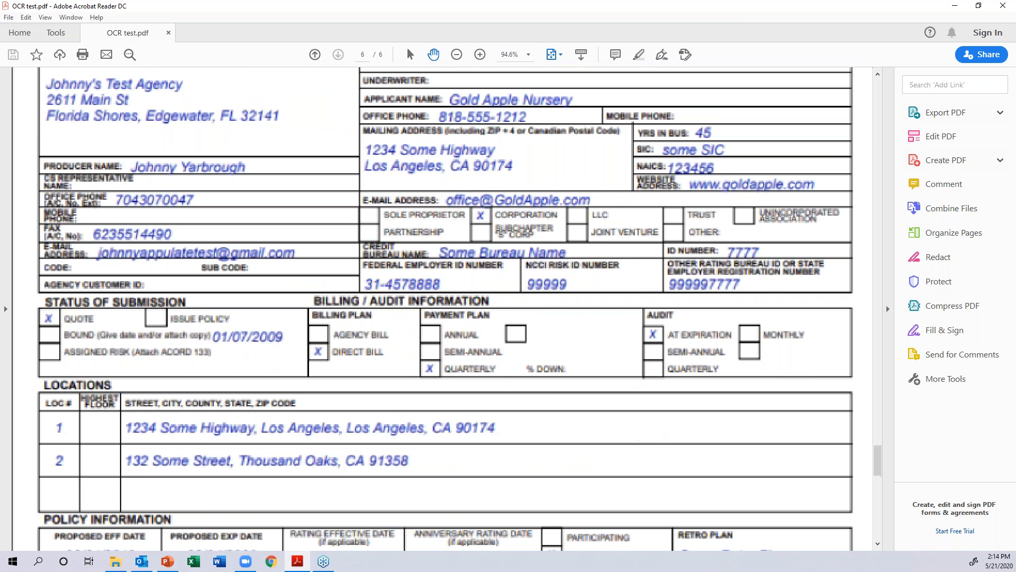
scroll(463, 147, "up", 5)
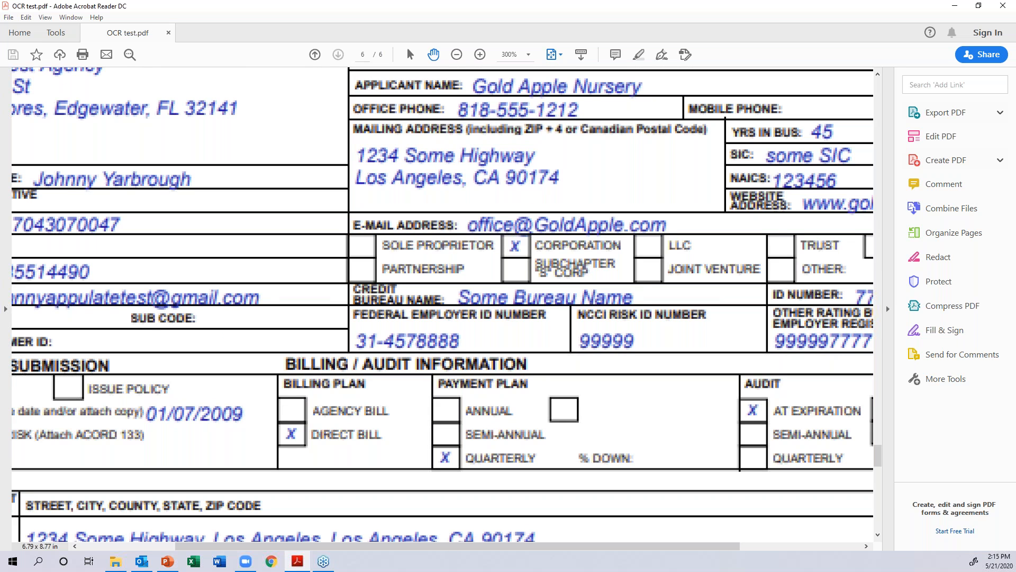
scroll(464, 149, "up", 1)
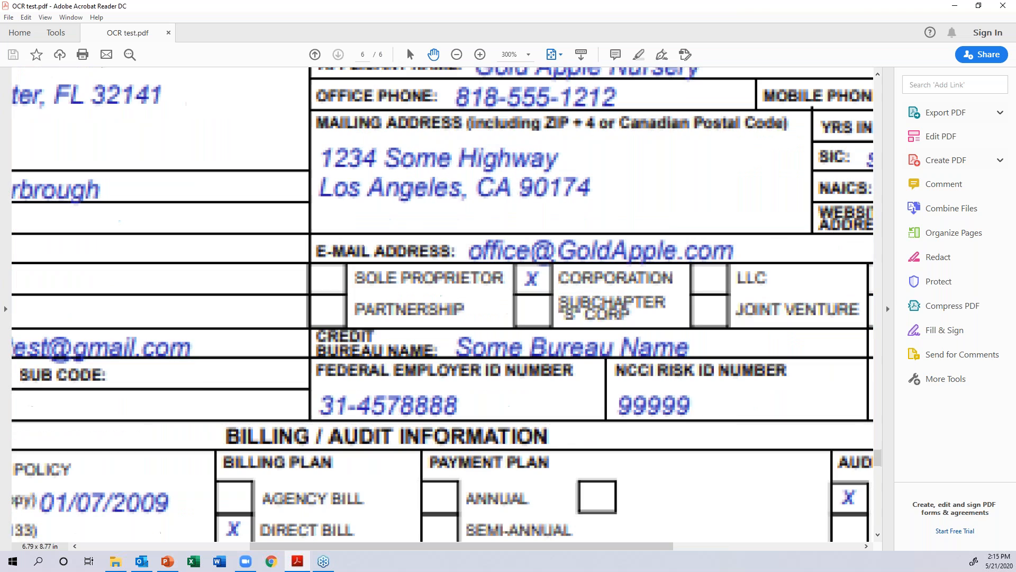
scroll(365, 127, "down", 5)
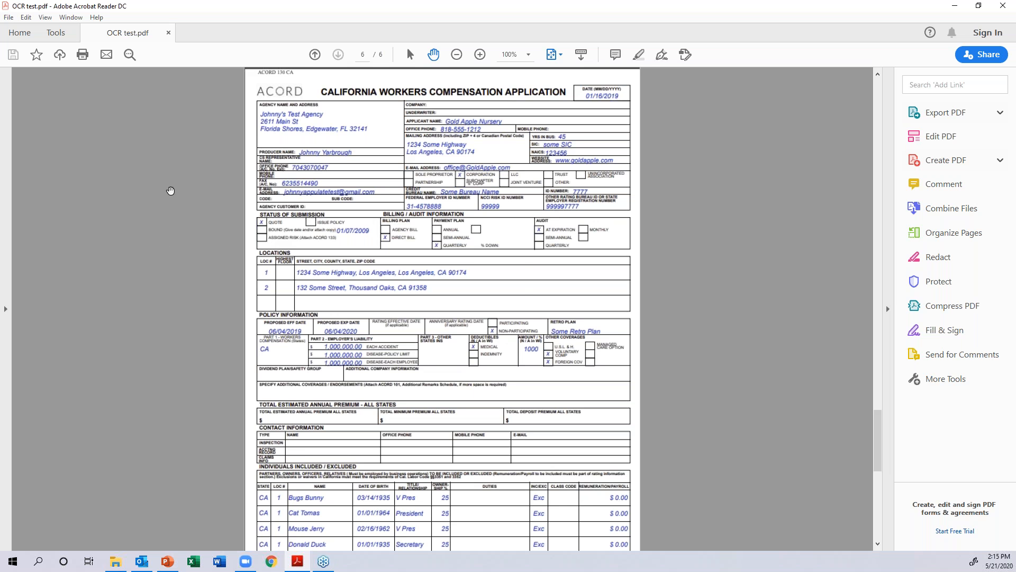
scroll(370, 224, "up", 10)
scroll(370, 224, "up", 15)
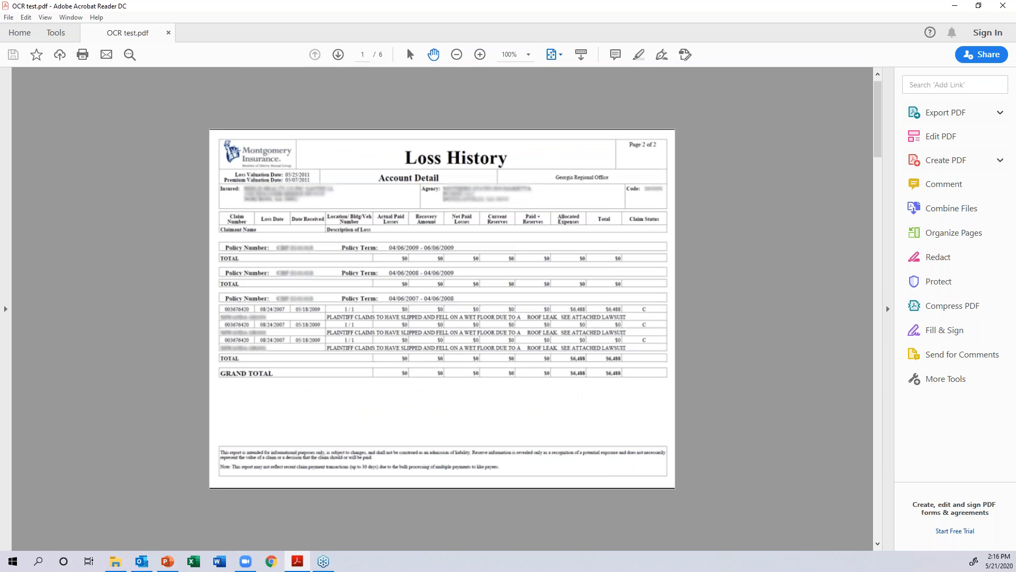
Print all pages of the PDF to the Appulate Uplink printer and send them with the saved account sign-in
left_click(83, 54)
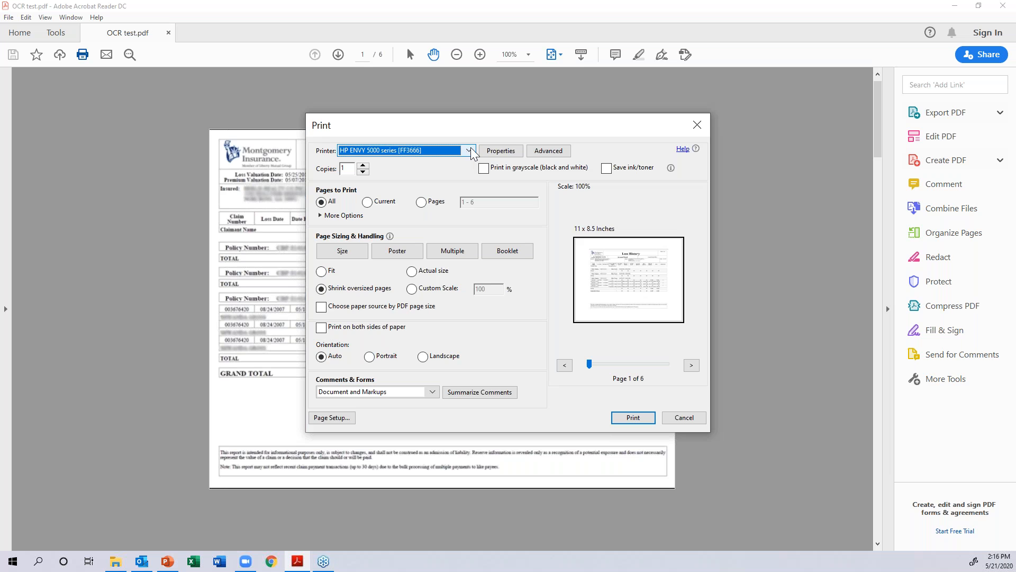
left_click(471, 153)
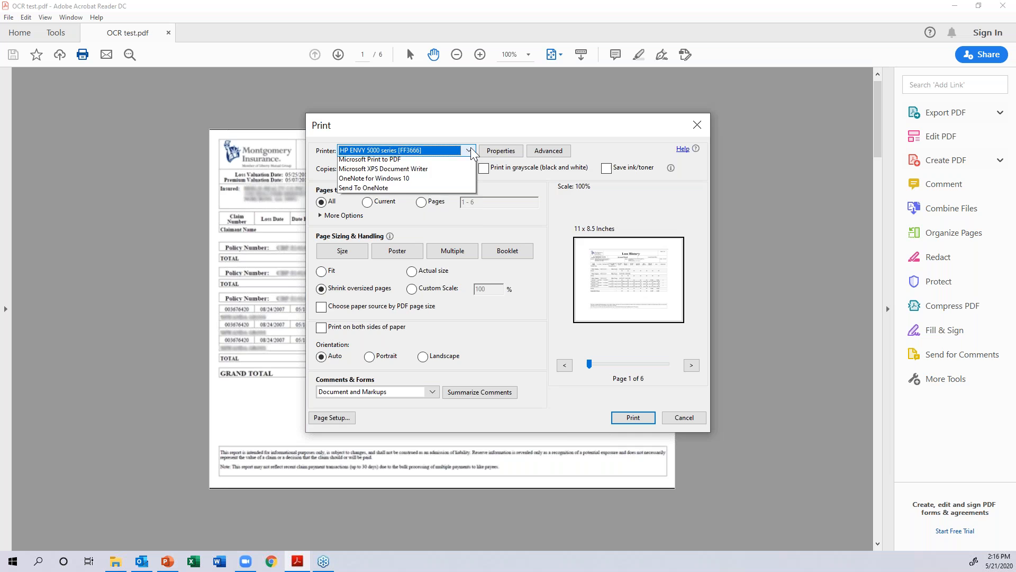
left_click(456, 170)
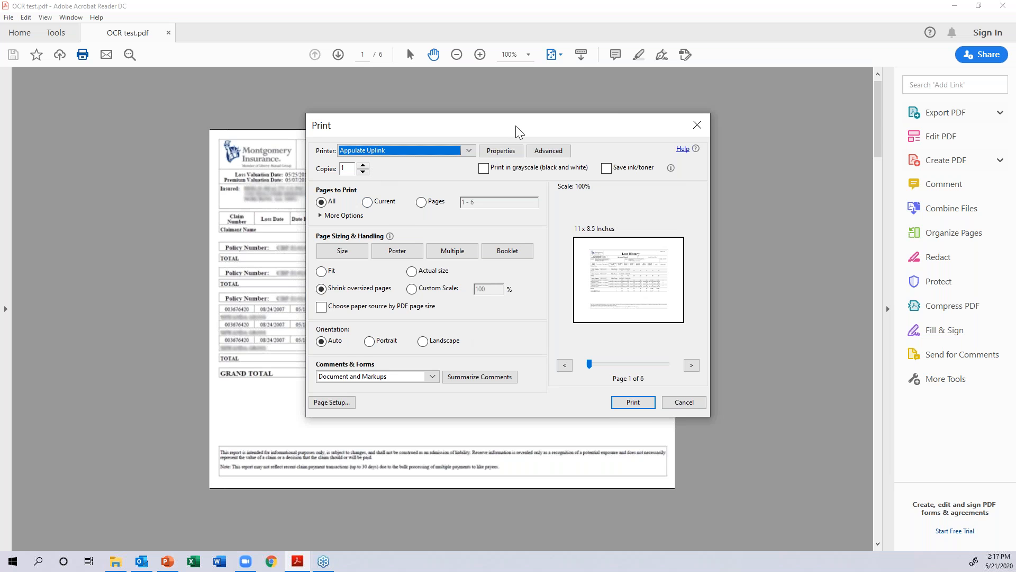
left_click(679, 404)
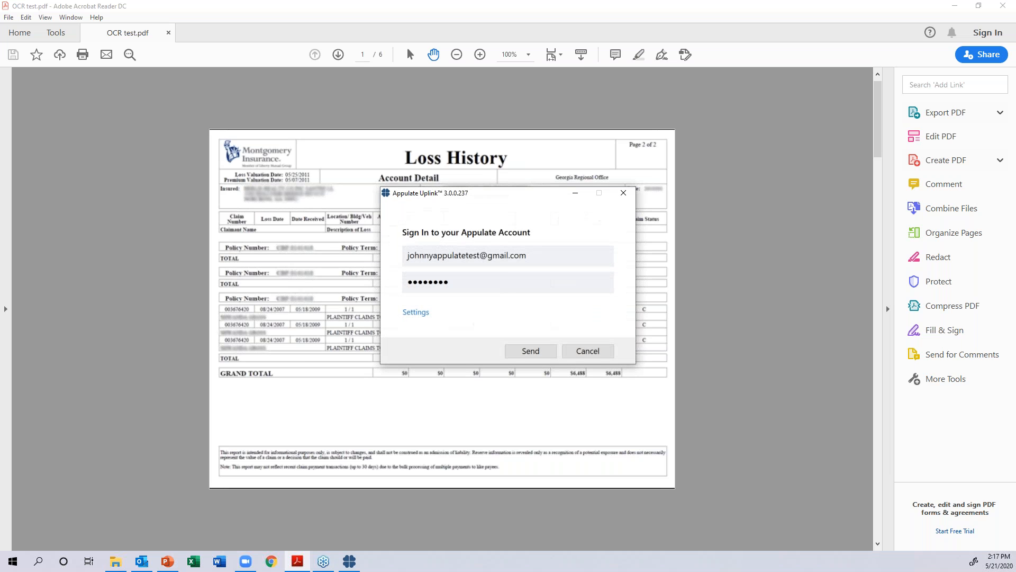
left_click(531, 352)
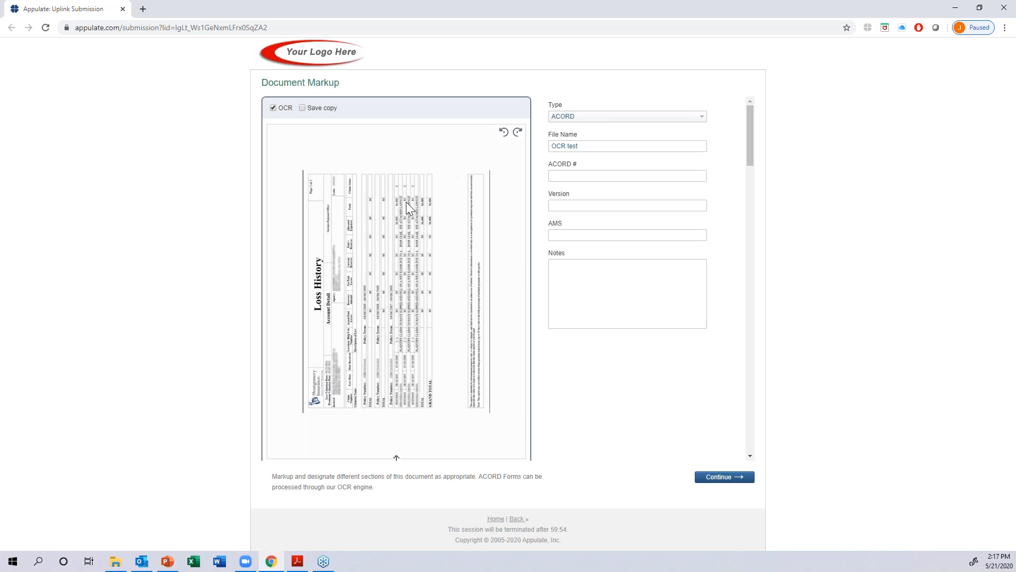
Rotate the Loss History page upright, split it off as its own document, and rotate the following Westlake GA page upright
left_click(517, 133)
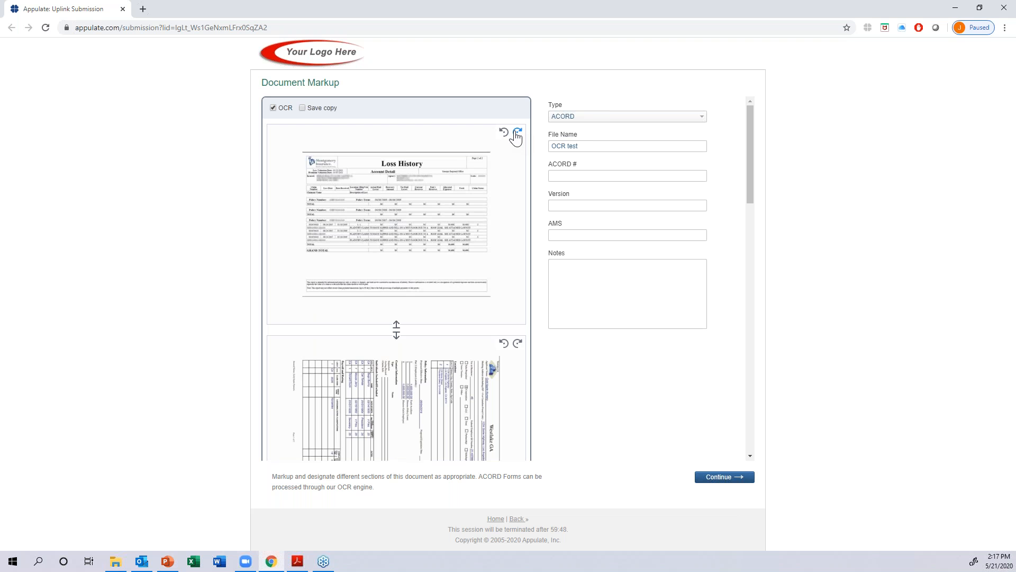
left_click(396, 334)
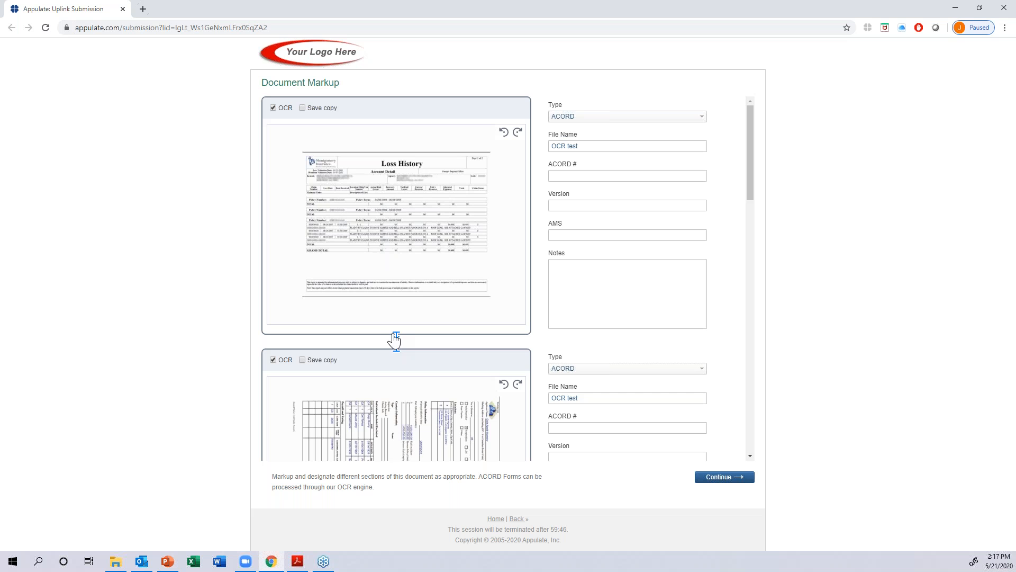
left_click(516, 384)
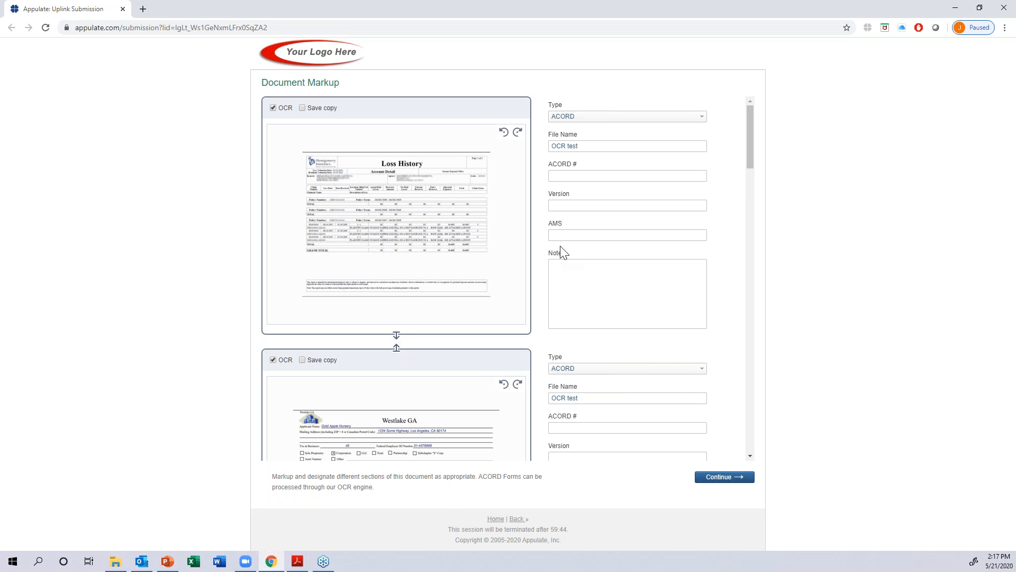
Set the document type of the Loss History section to Loss Run
left_click(585, 116)
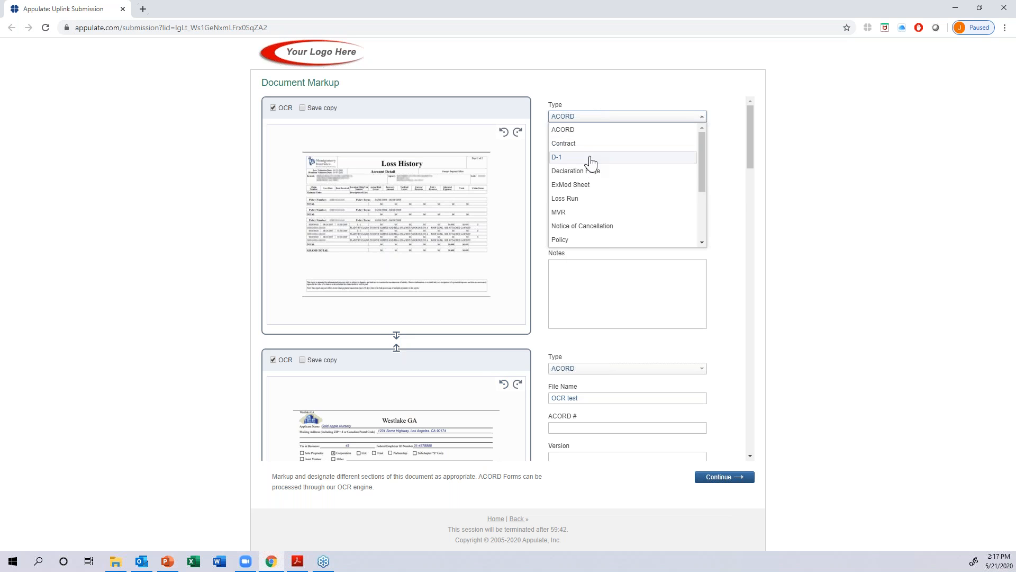
left_click(584, 199)
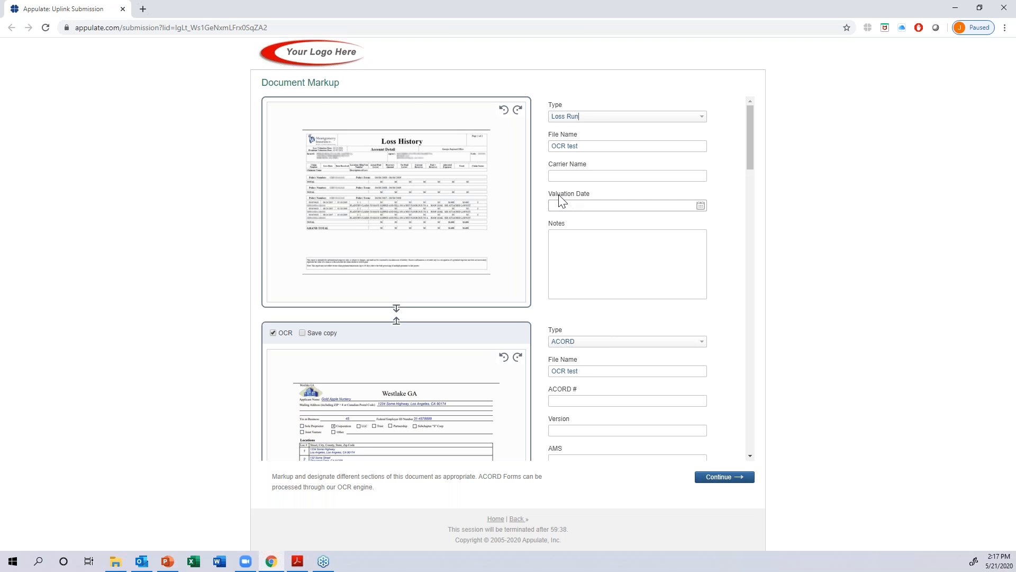
scroll(561, 201, "down", 2)
scroll(561, 201, "up", 2)
Set the document type of the section starting with the Westlake GA page to Supplemental
scroll(519, 265, "down", 5)
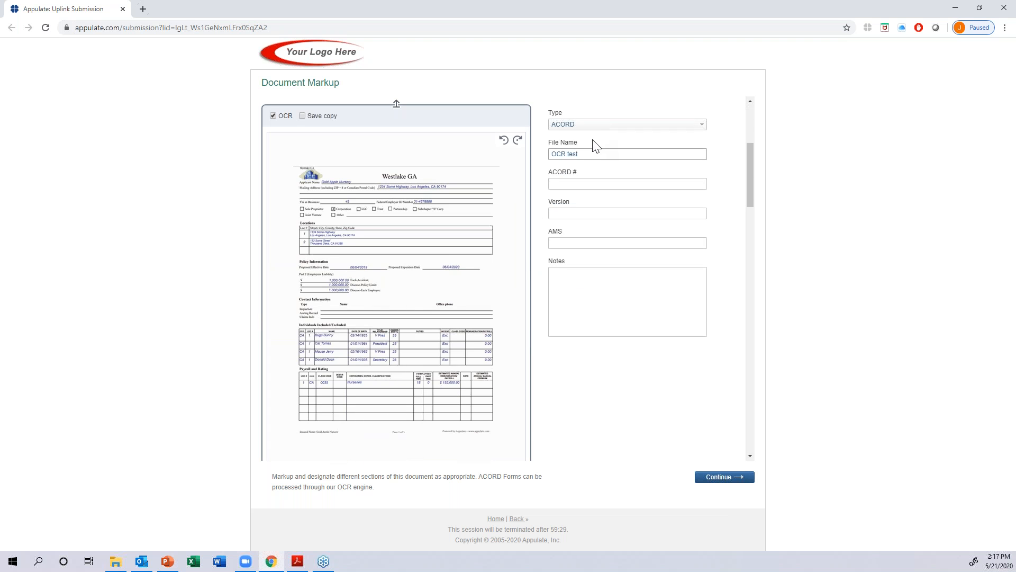
left_click(579, 126)
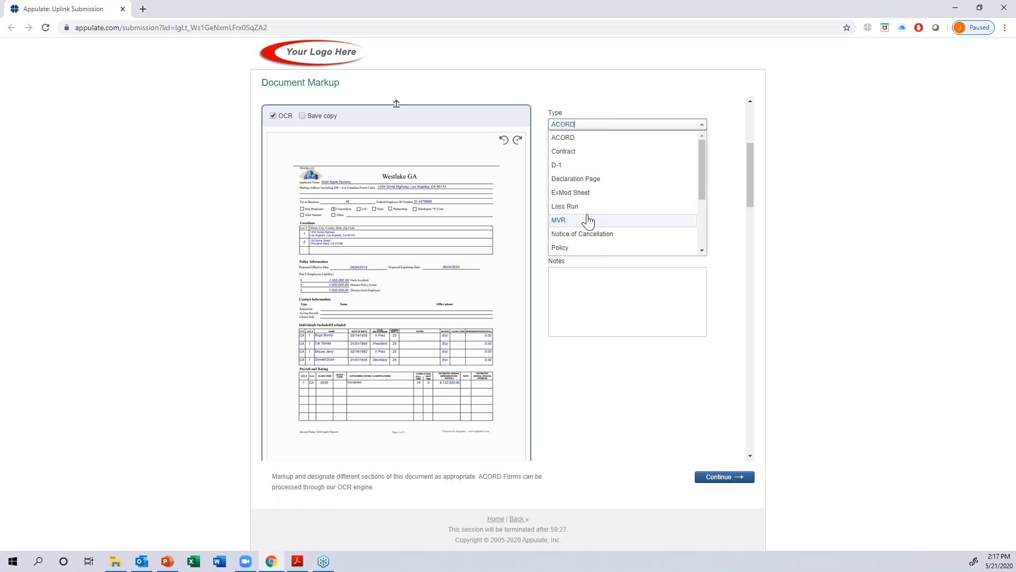
scroll(587, 220, "down", 2)
scroll(575, 250, "down", 2)
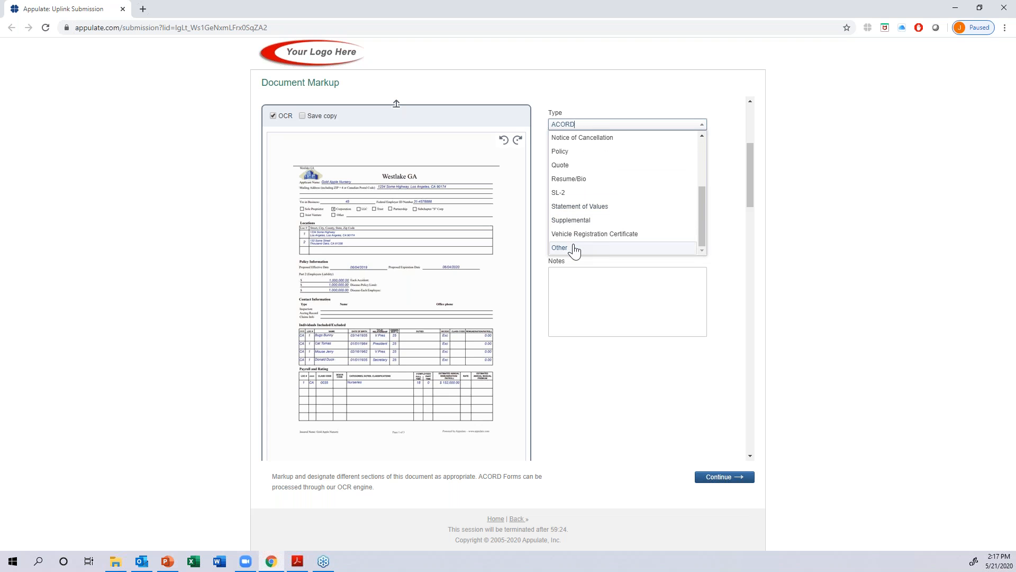
left_click(576, 221)
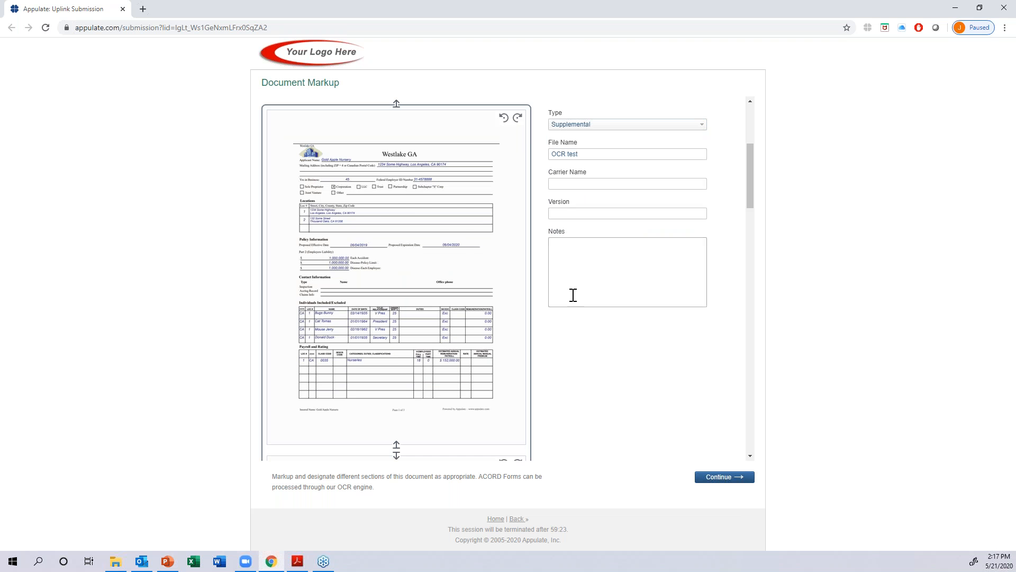
Split the document before the Prior Carrier Information page, set the new section's type to ACORD, and continue to OCR correction
scroll(551, 336, "down", 10)
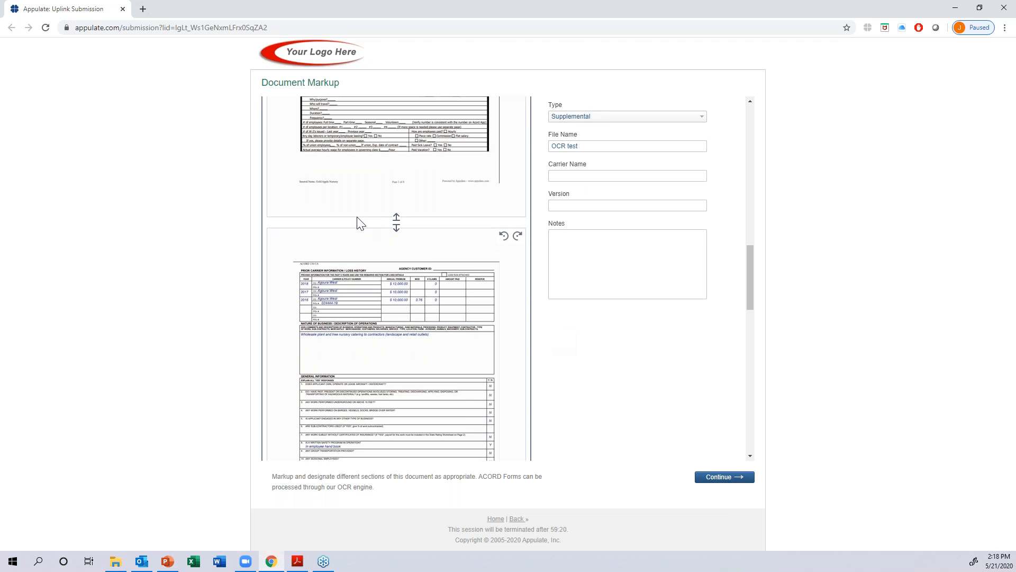
left_click(397, 223)
left_click(589, 257)
left_click(579, 271)
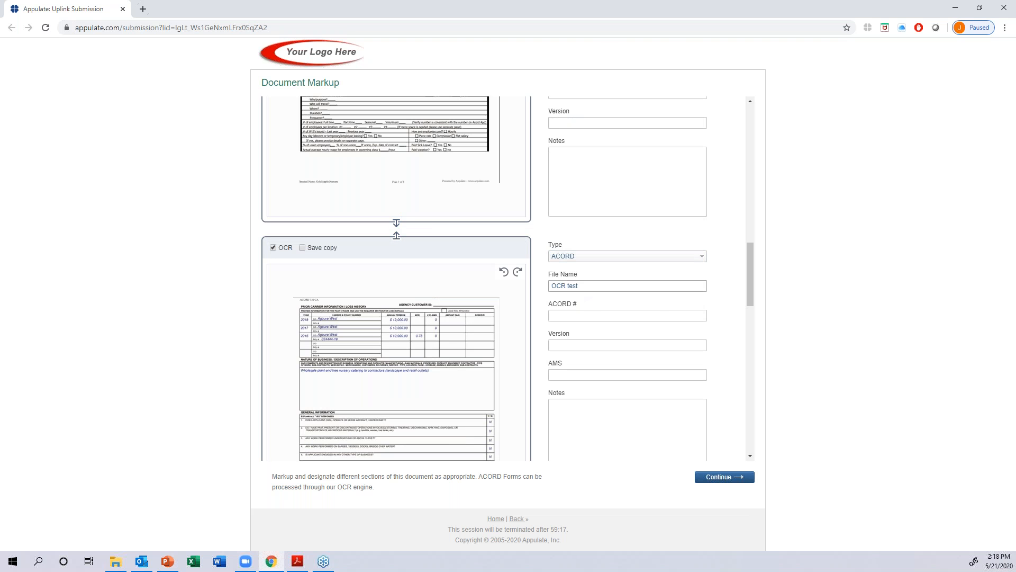
scroll(656, 317, "down", 1)
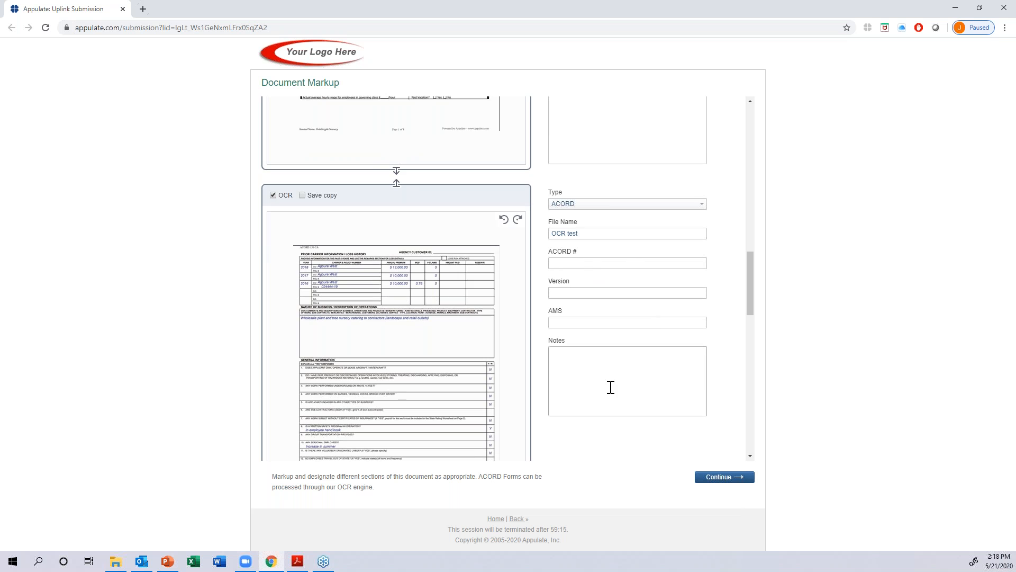
scroll(590, 283, "up", 4)
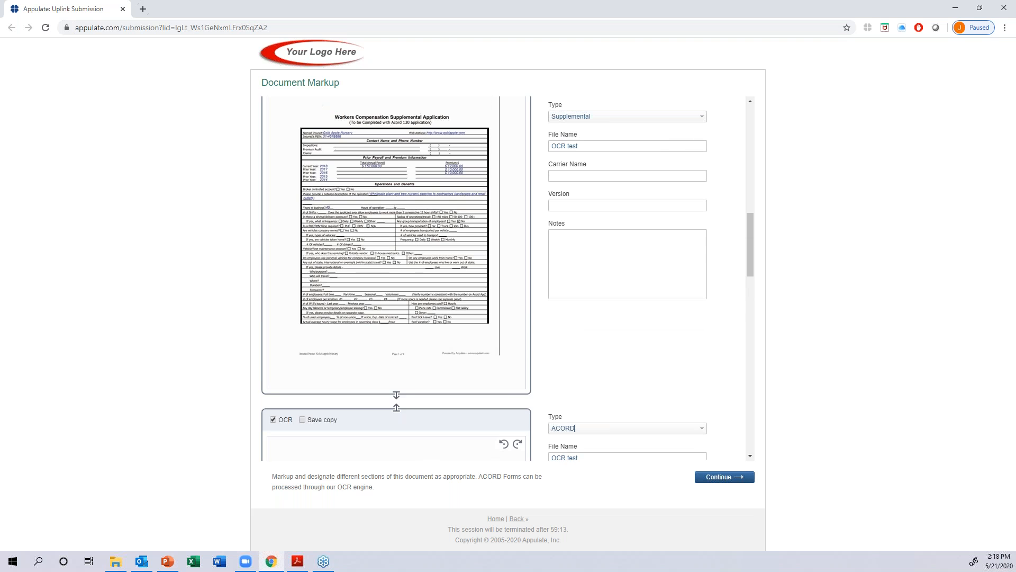
scroll(587, 264, "down", 6)
scroll(694, 419, "down", 1)
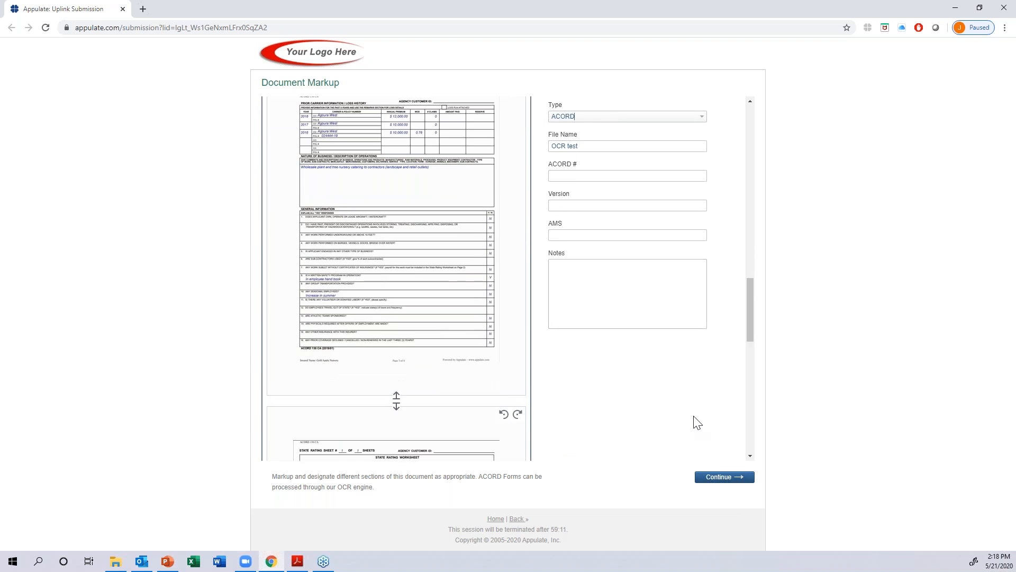
left_click(712, 475)
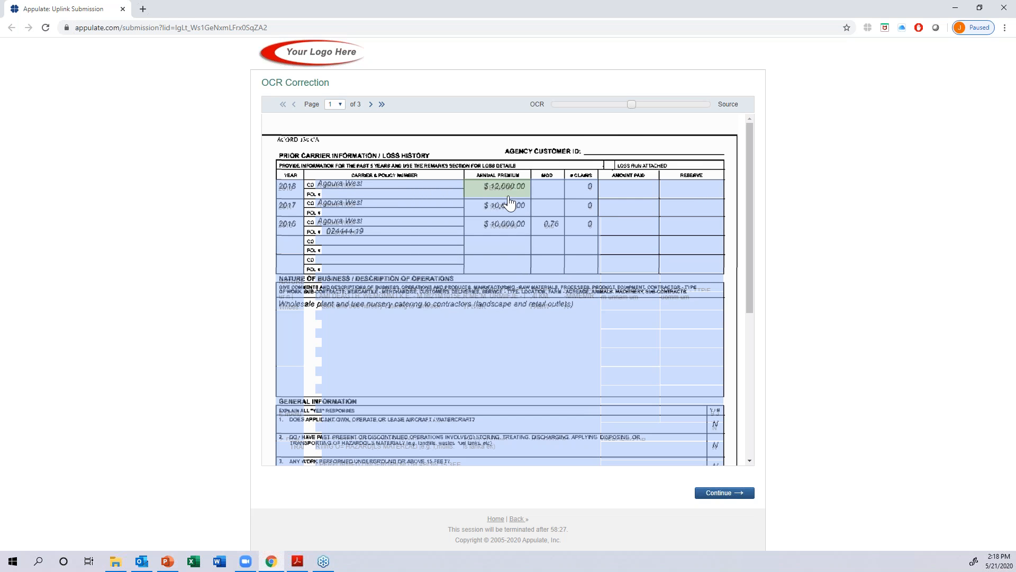
Review the recognized pages through page 3, comparing the full Source view with the full OCR view
scroll(499, 273, "down", 5)
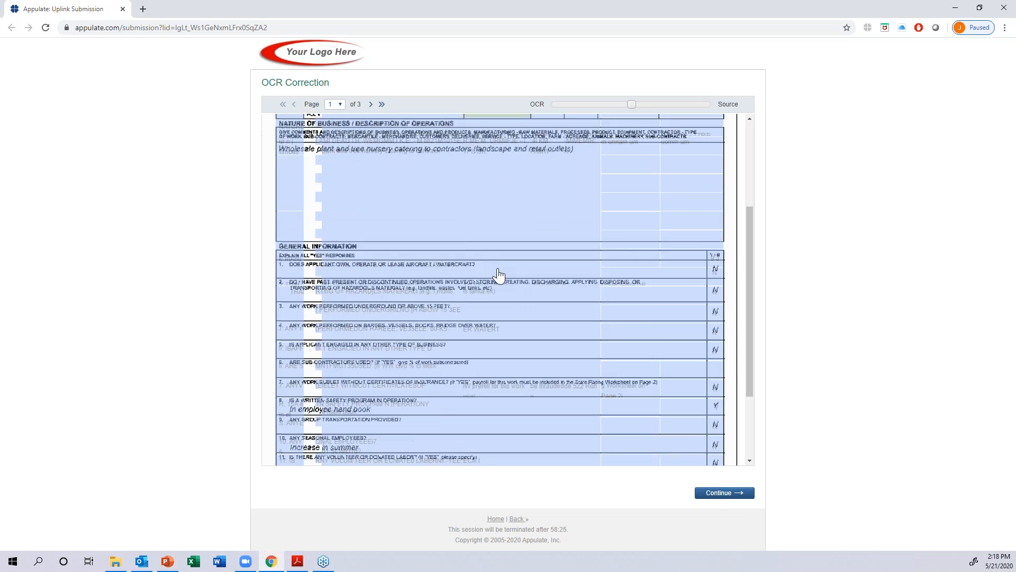
scroll(490, 273, "up", 5)
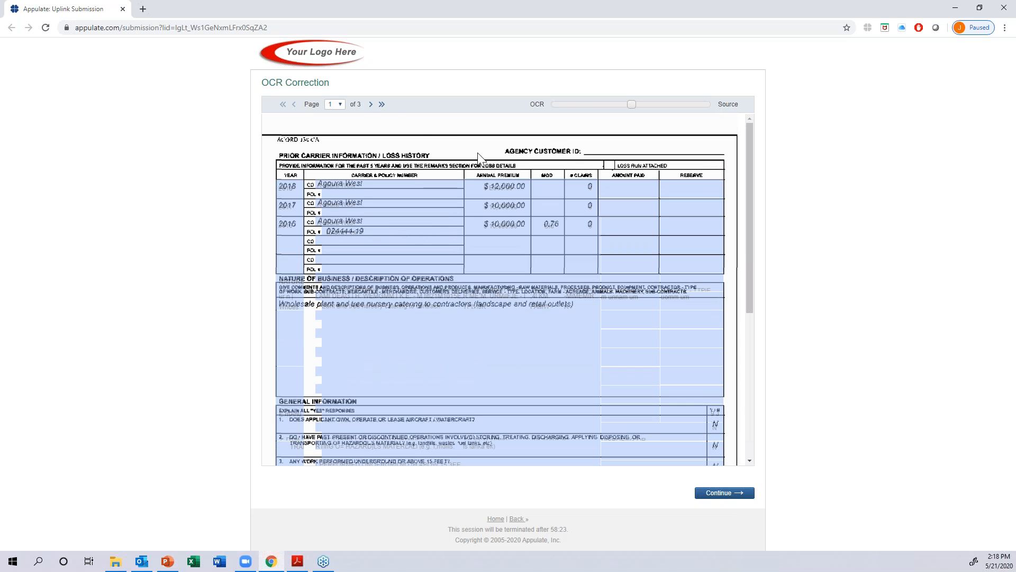
left_click(370, 105)
left_click(369, 105)
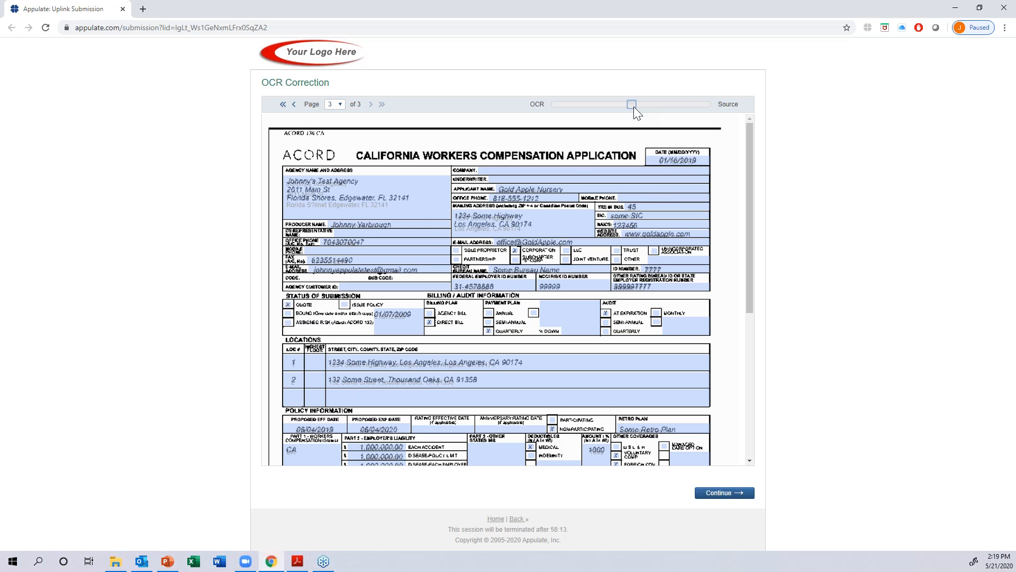
left_click_drag(648, 104, 684, 102)
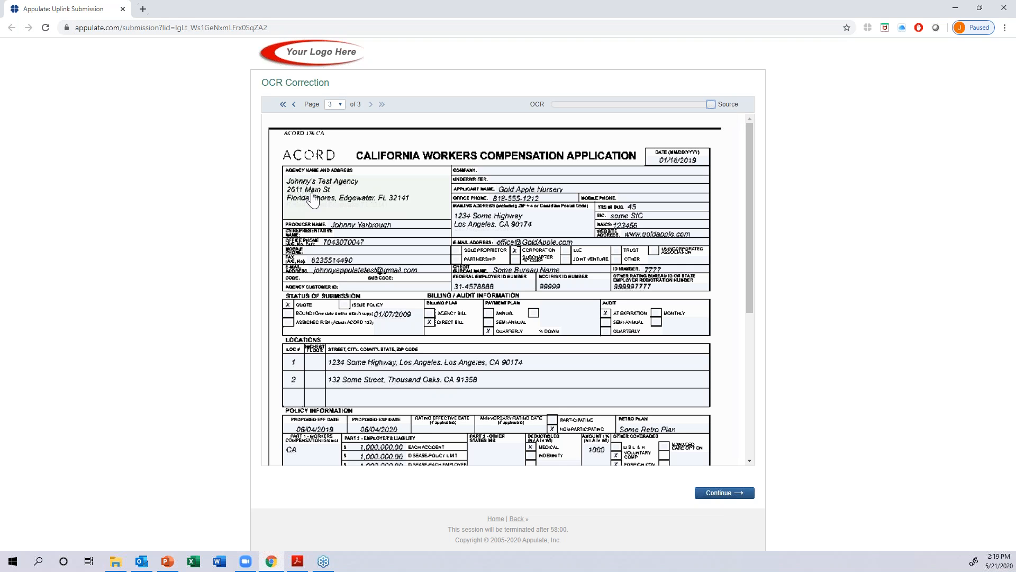
left_click_drag(709, 106, 552, 105)
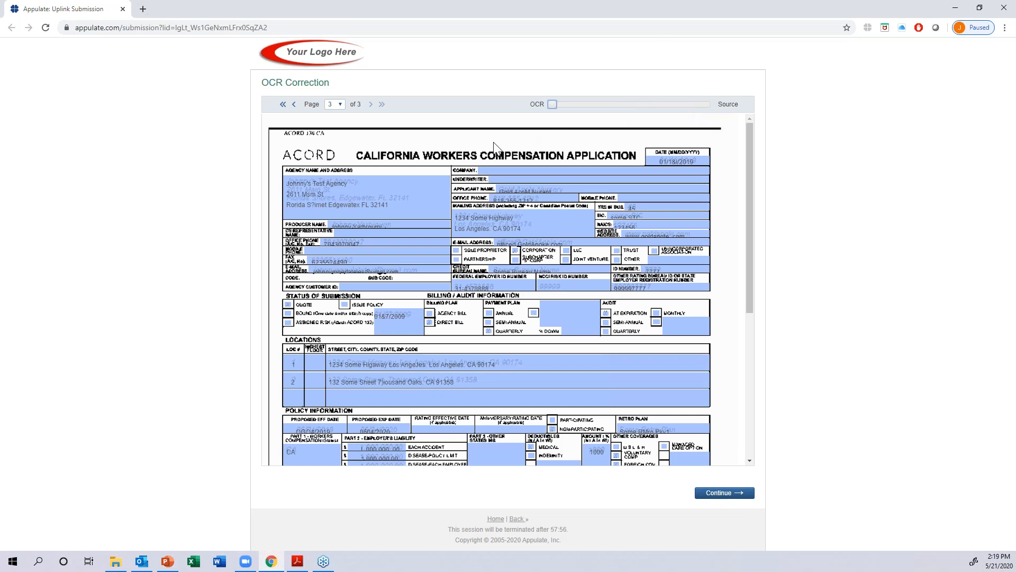
Correct the misread street and city text in the Agency Name and Address field to match the original image, and save it
left_click(331, 209)
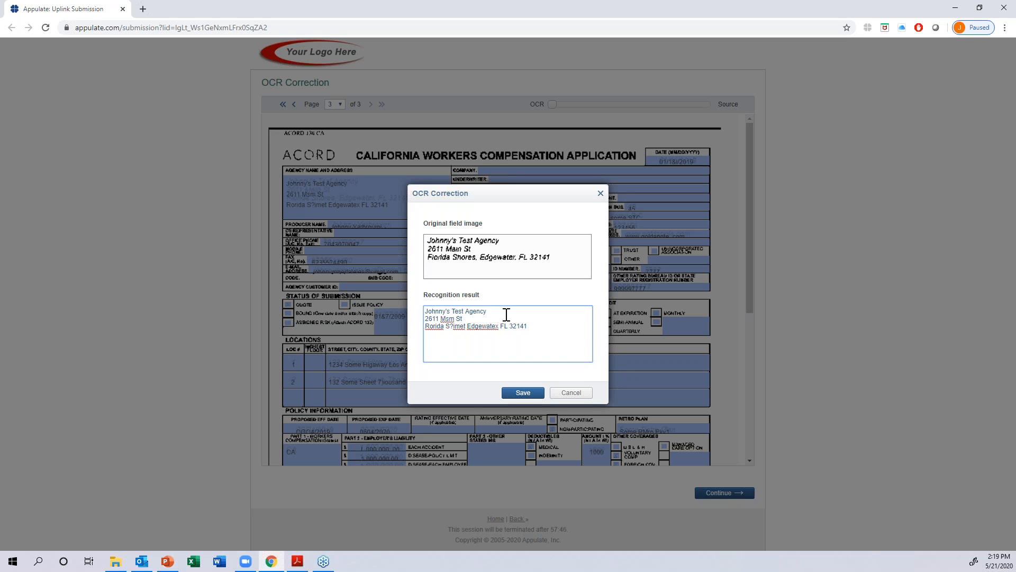
key("BackSpace")
key("BackSpace")
type("ain")
key("BackSpace")
key("BackSpace")
key("BackSpace")
key("BackSpace")
key("BackSpace")
key("BackSpace")
key("BackSpace")
key("BackSpace")
key("BackSpace")
key("BackSpace")
key("BackSpace")
key("BackSpace")
key("BackSpace")
type("Florida Shores,")
key("BackSpace")
type("r")
left_click(514, 391)
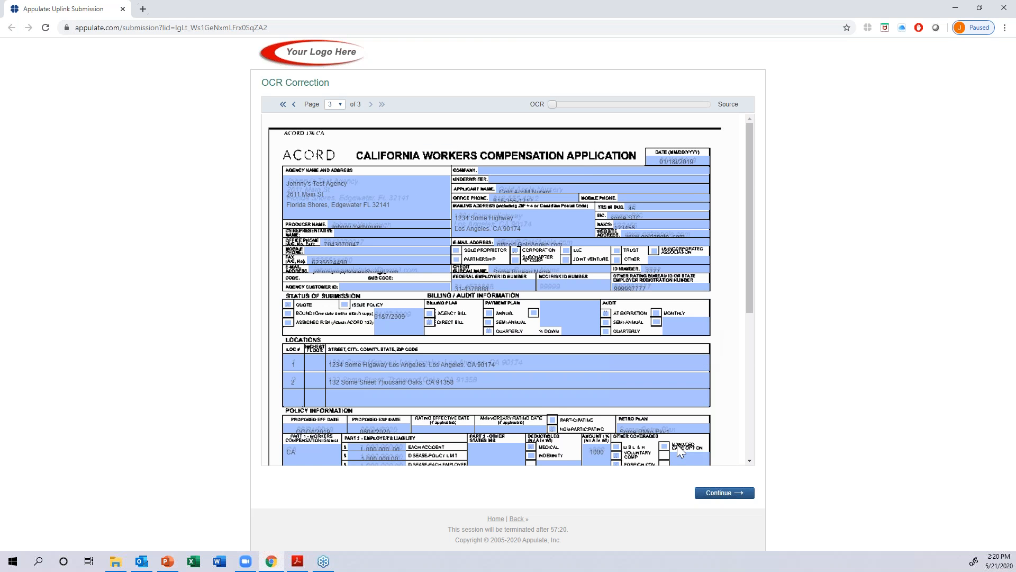
Finish the OCR correction and continue with Workers' Compensation as the insurance line
left_click(712, 493)
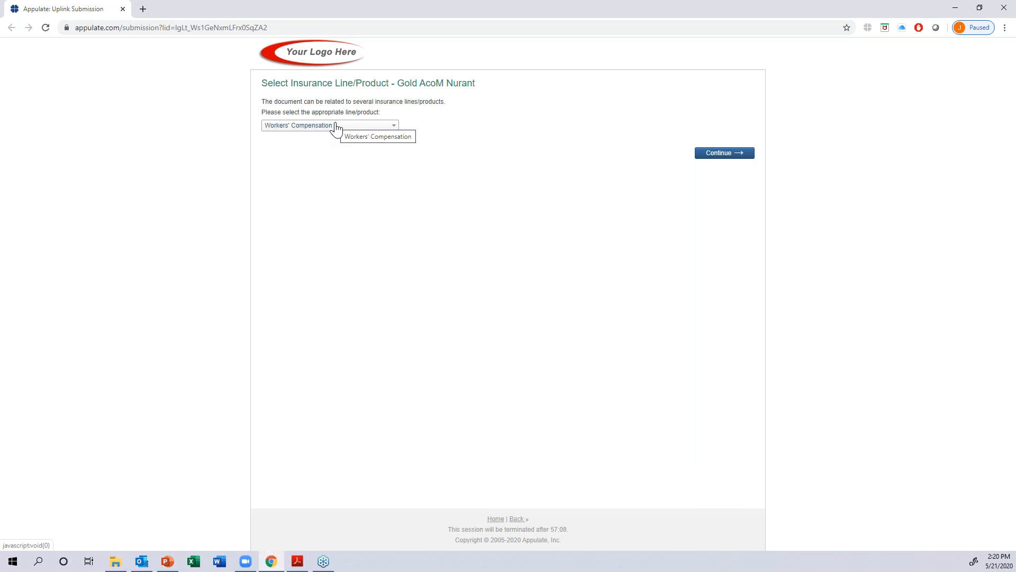
left_click(721, 154)
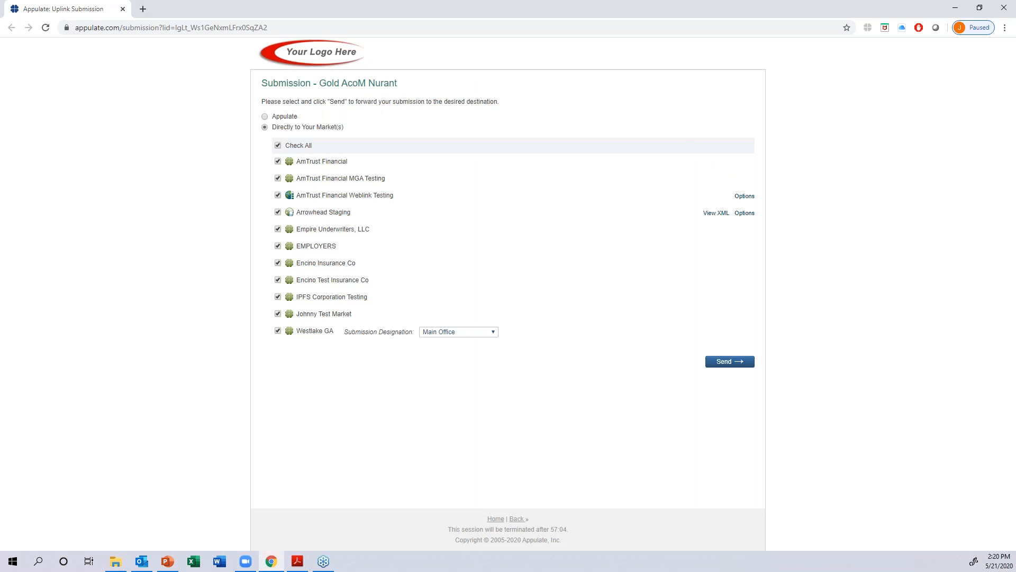
Clear all the preselected markets and select only Arrowhead Staging for the Gold AcoM Nurant submission
left_click(278, 146)
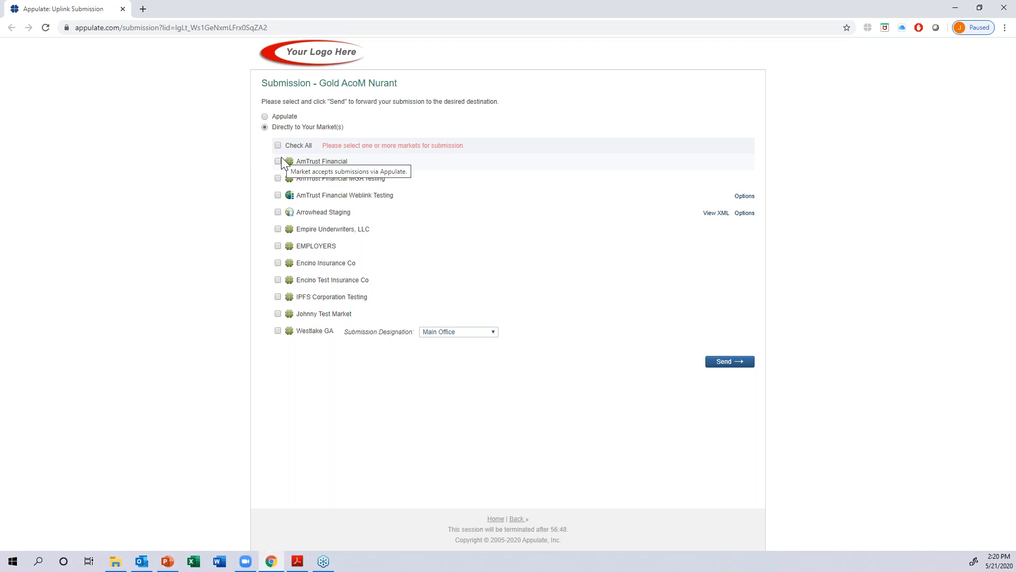
left_click(278, 212)
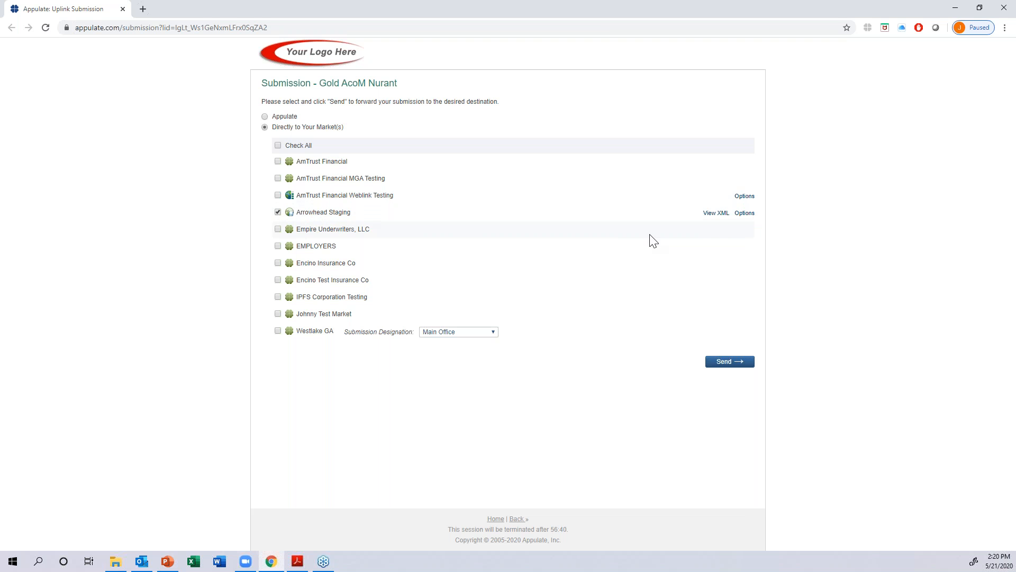
View the XML for Arrowhead Staging in a new tab and read through its producer, insured and policy data
right_click(705, 215)
left_click(725, 220)
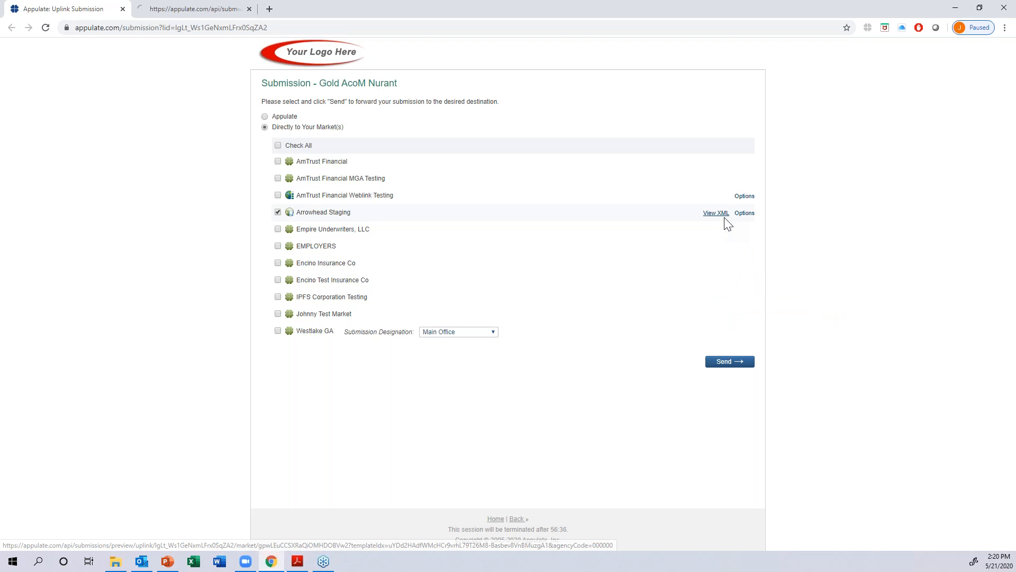
left_click(229, 10)
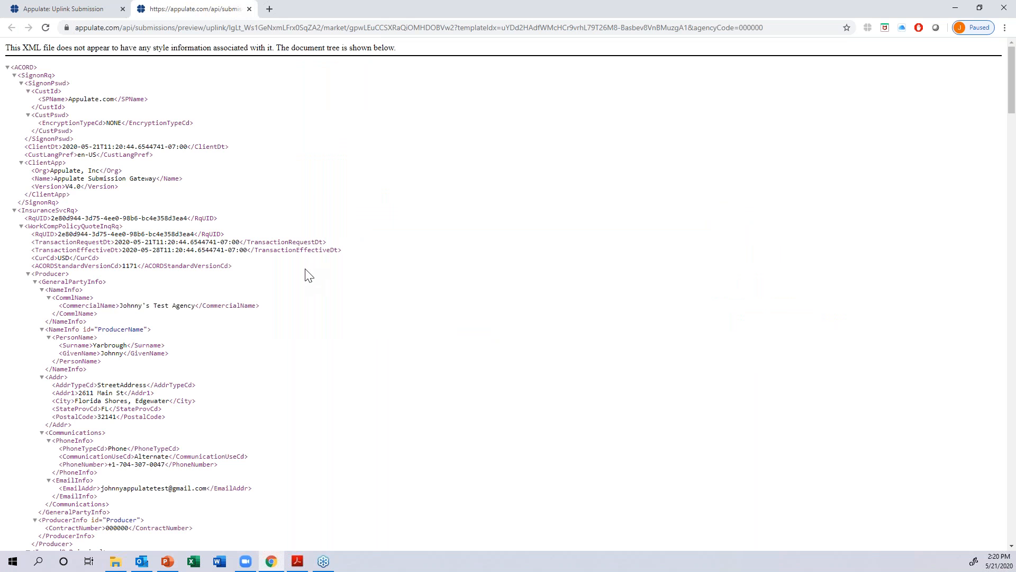
scroll(308, 274, "down", 6)
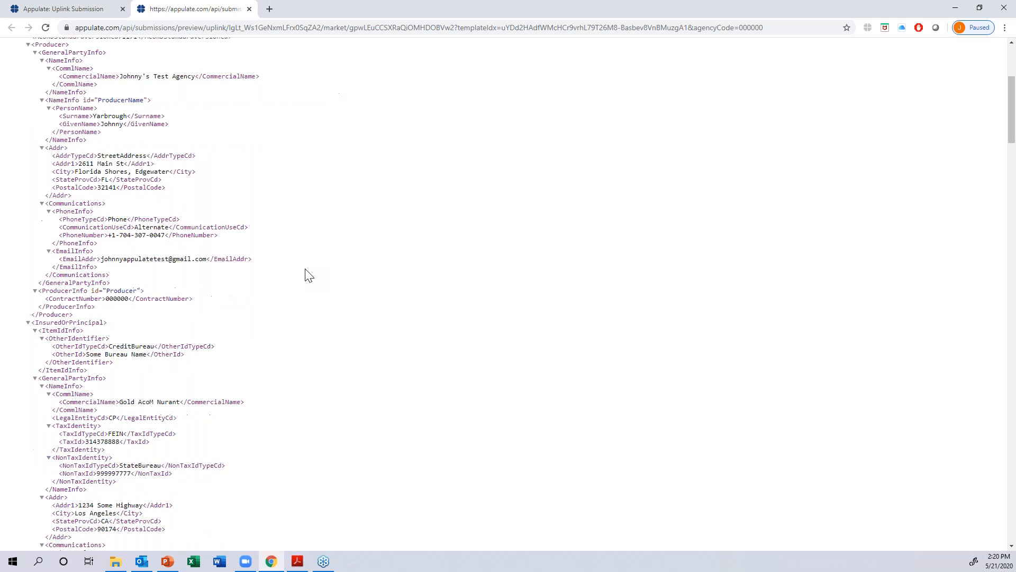
scroll(308, 275, "down", 6)
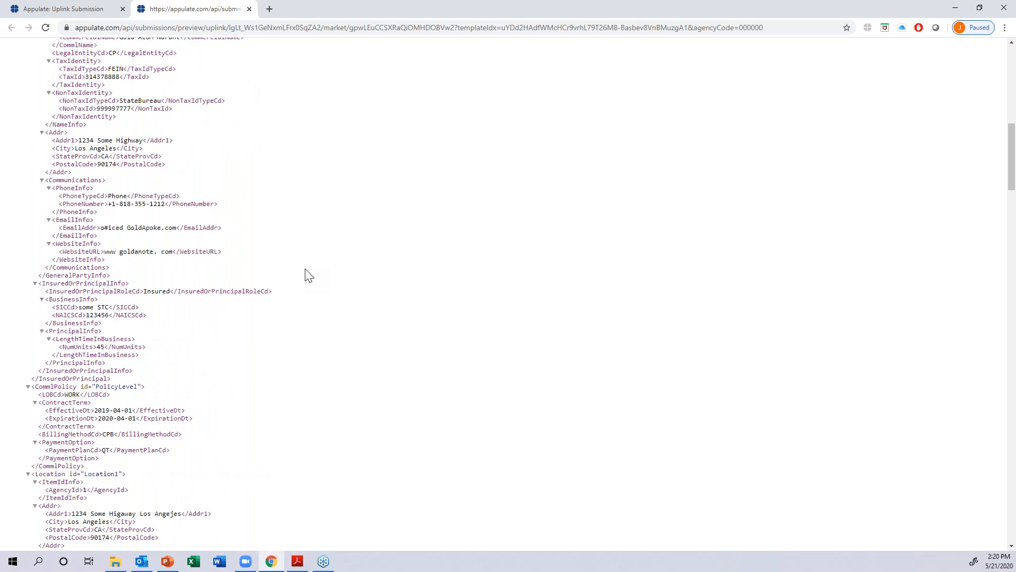
Return to the Uplink submission and send it directly to Arrowhead Staging
left_click(94, 11)
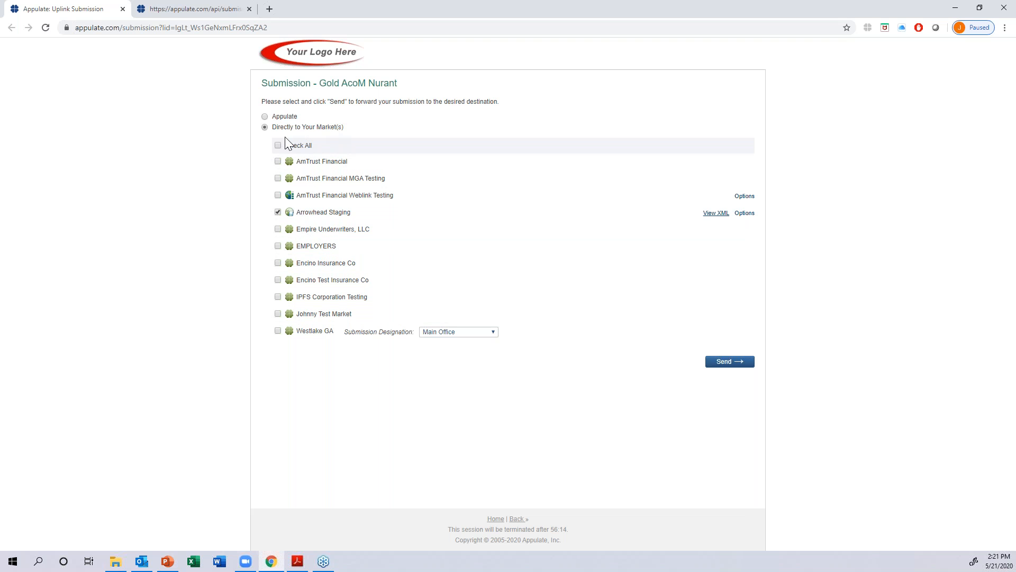
left_click(718, 362)
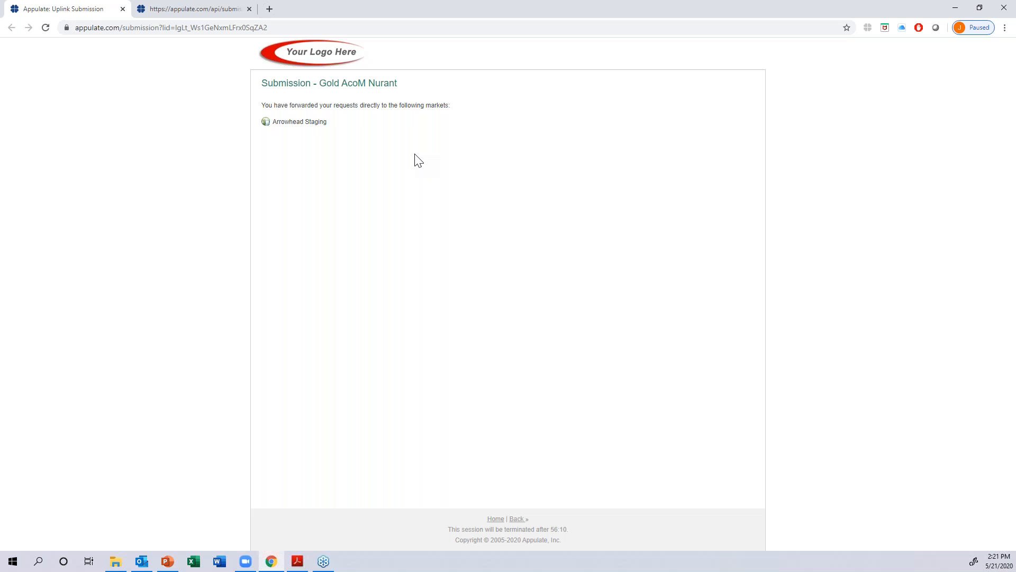
left_click(525, 133)
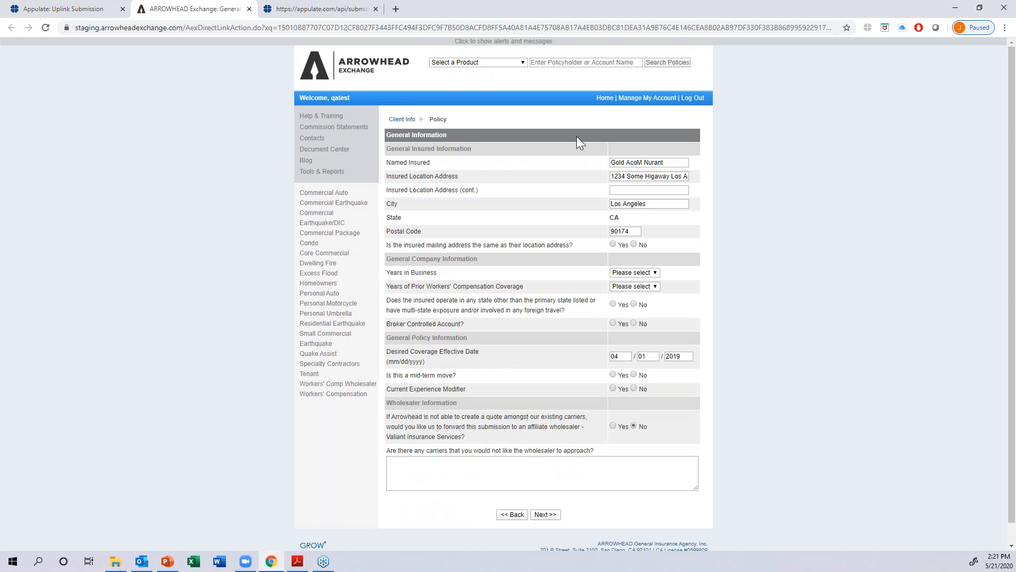
Check the prefilled General Information on the Arrowhead Exchange site, try to continue, and review the fields that need answers
left_click(675, 162)
left_click_drag(680, 163, 630, 163)
left_click(712, 221)
left_click(550, 517)
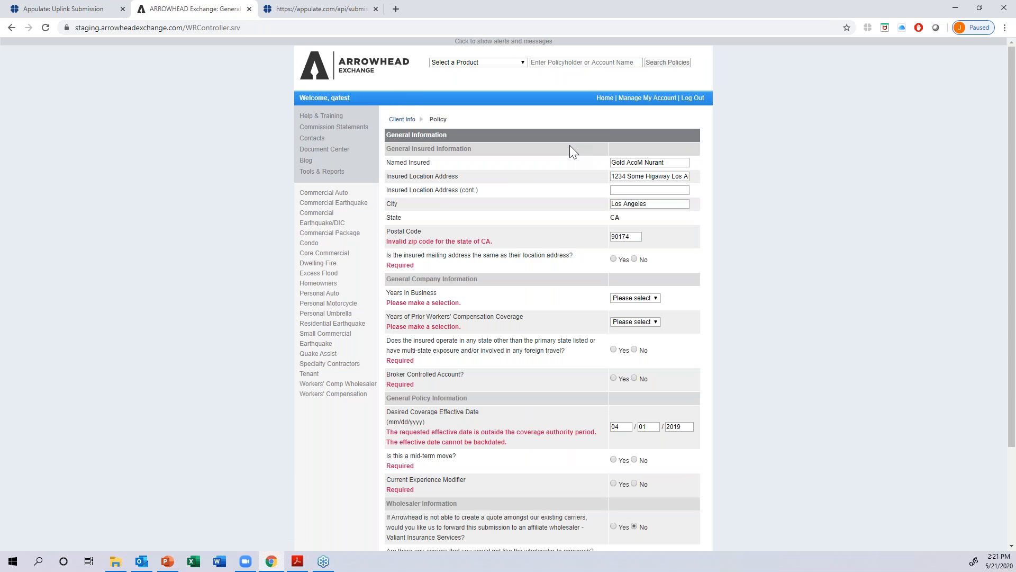
scroll(600, 333, "down", 3)
scroll(599, 334, "up", 2)
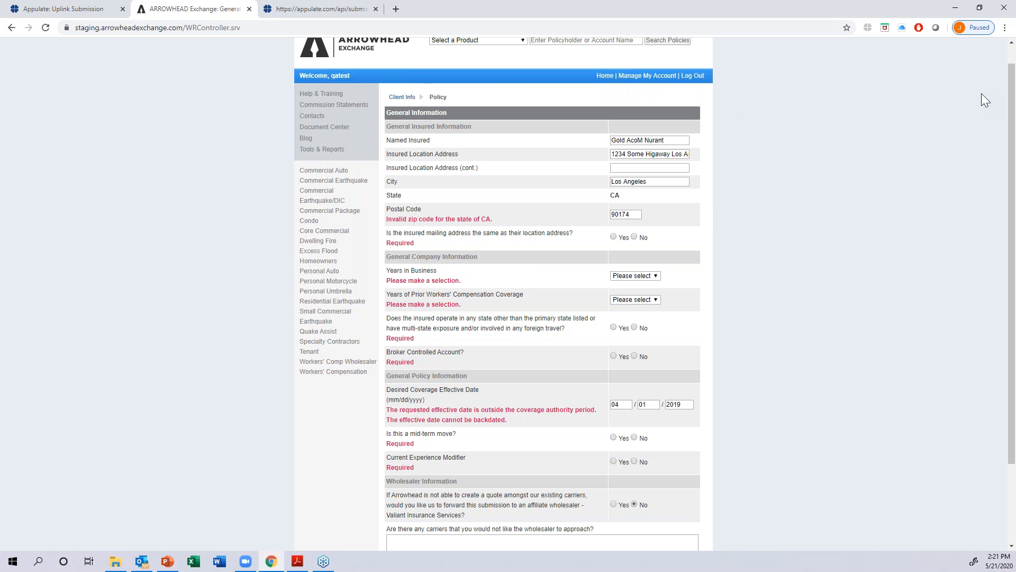
Switch to Gold Apple Nursery-ACORD 130 CA.pdf in Acrobat Reader, print all pages to Appulate Uplink, and send them with the saved account
key("super+e")
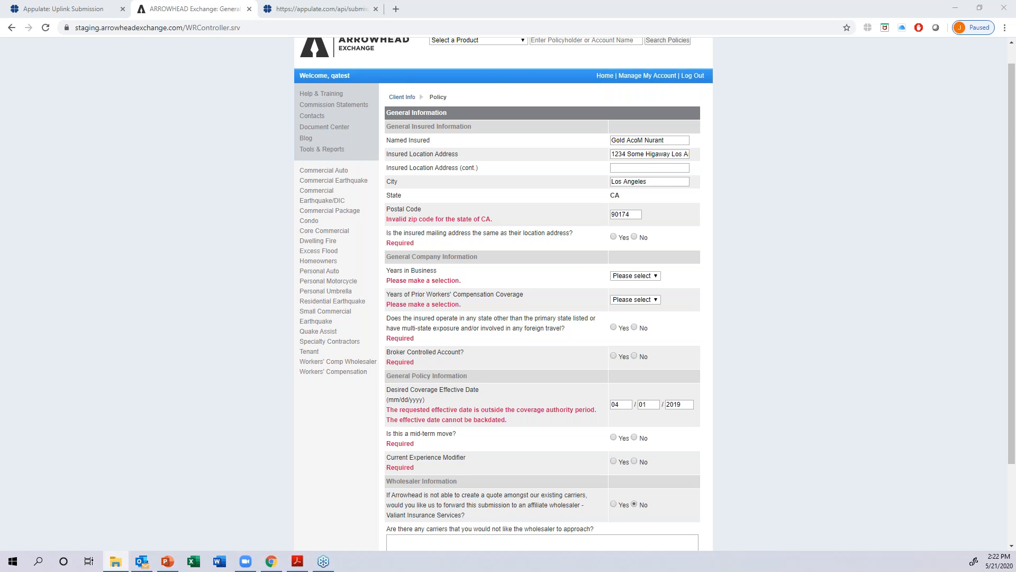
key("alt+Tab")
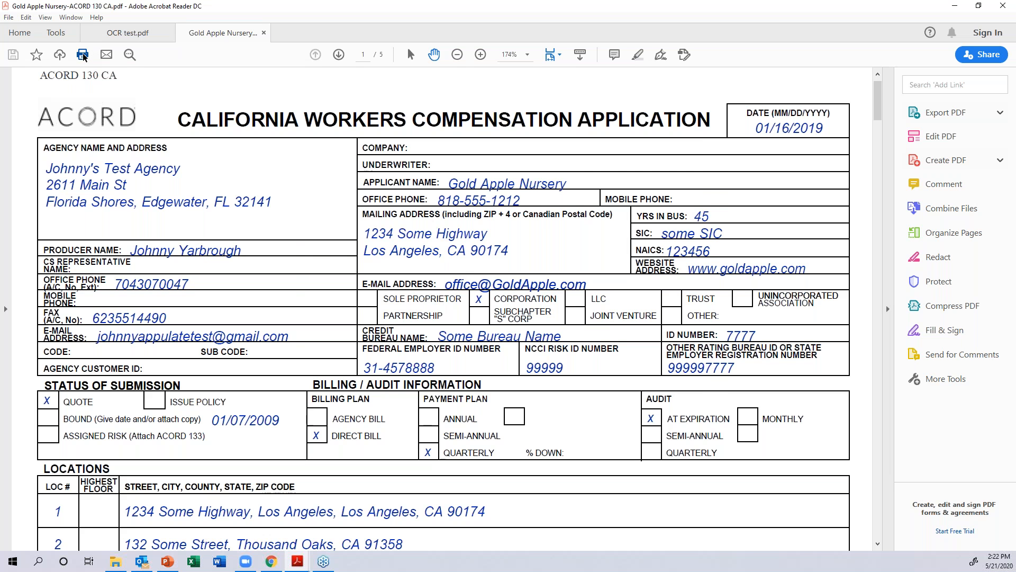
left_click(83, 55)
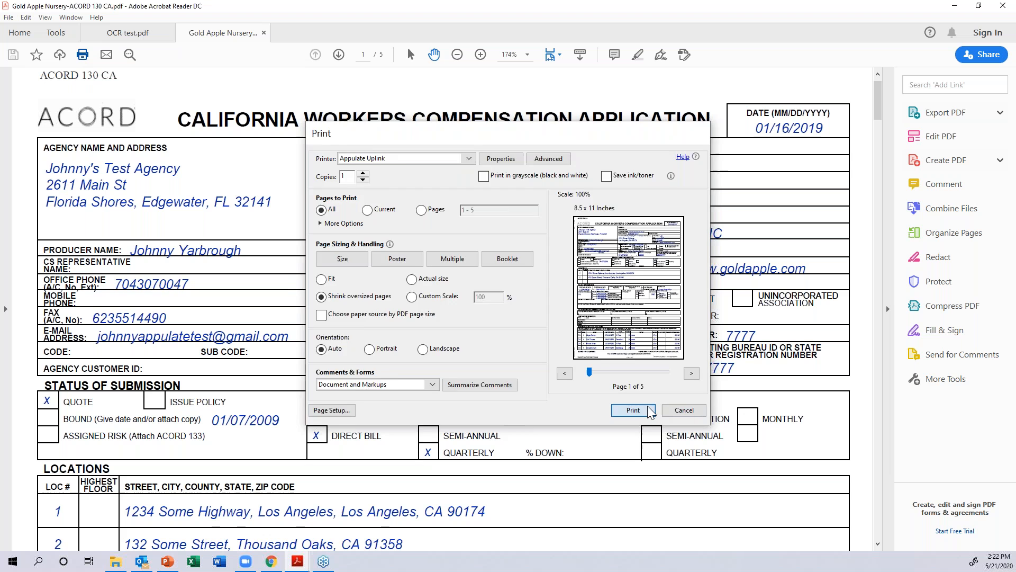
left_click(633, 410)
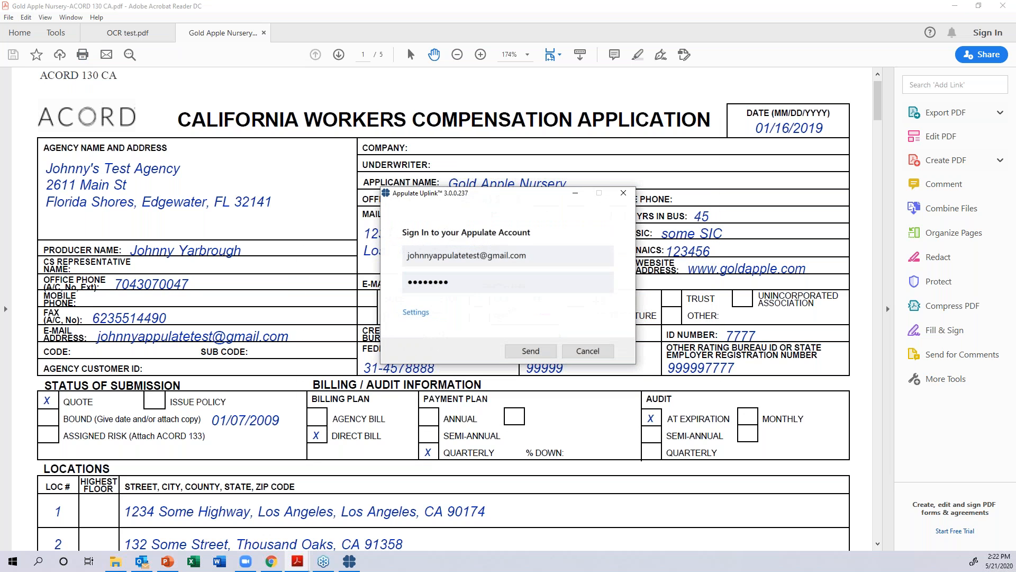
left_click(513, 354)
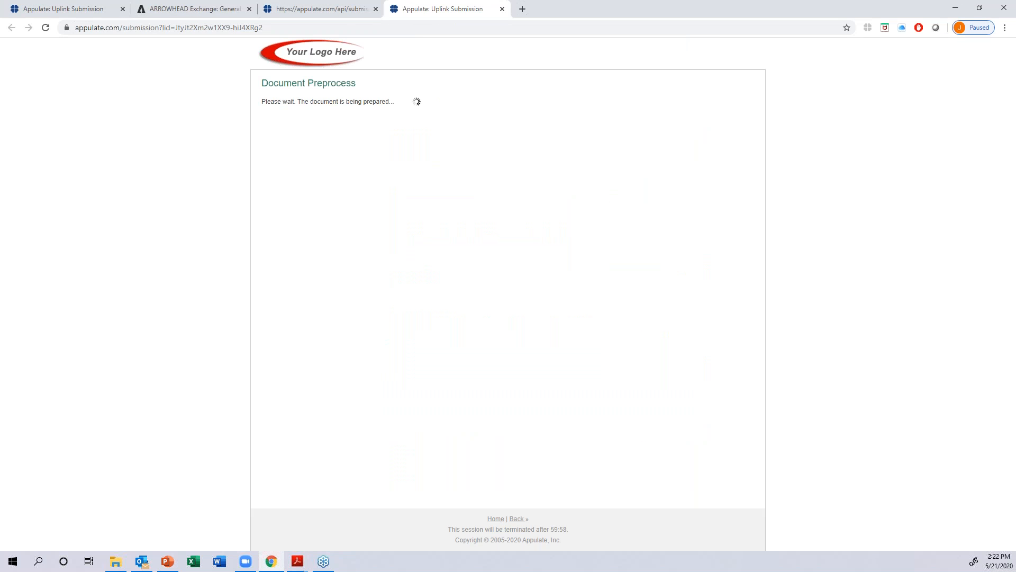
Continue the Gold Apple Nursery upload and forward the submission to Appulate instead of directly to markets
left_click(697, 156)
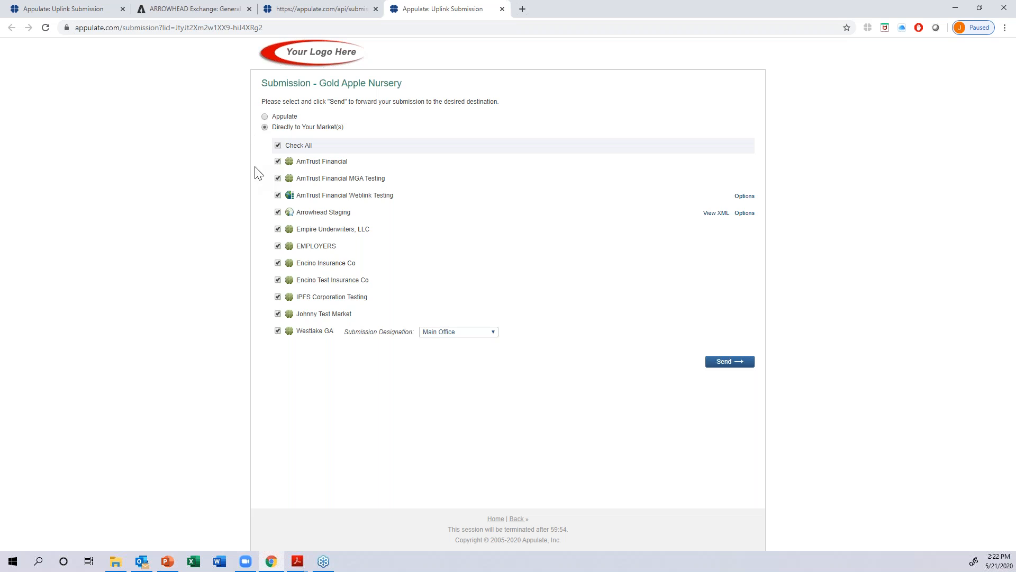
left_click(265, 116)
left_click(732, 154)
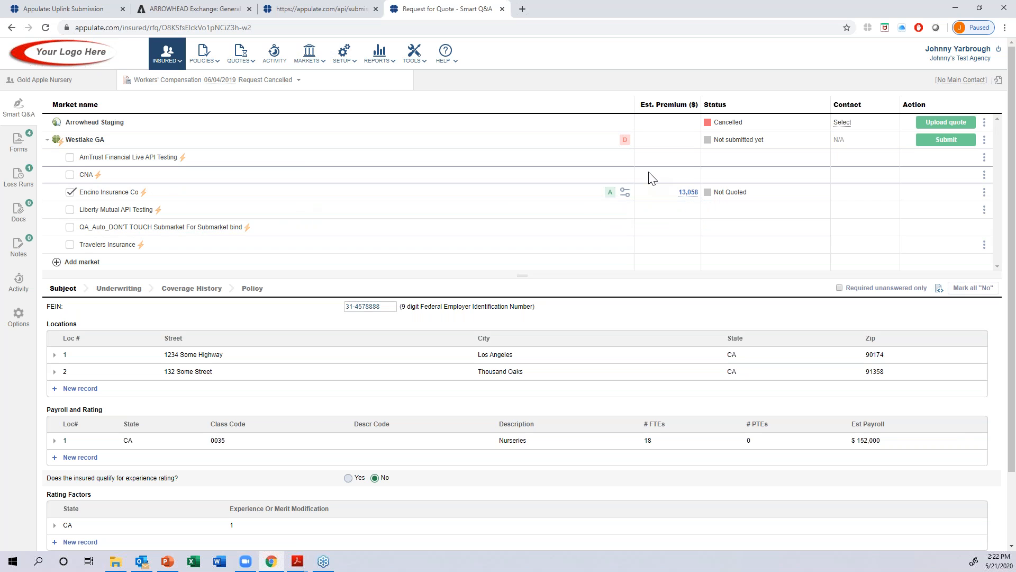
Check the eligibility indicators for Encino Insurance Co and Westlake GA, add AmTrust Financial Live API Testing, and view its decline details
mouse_move(610, 190)
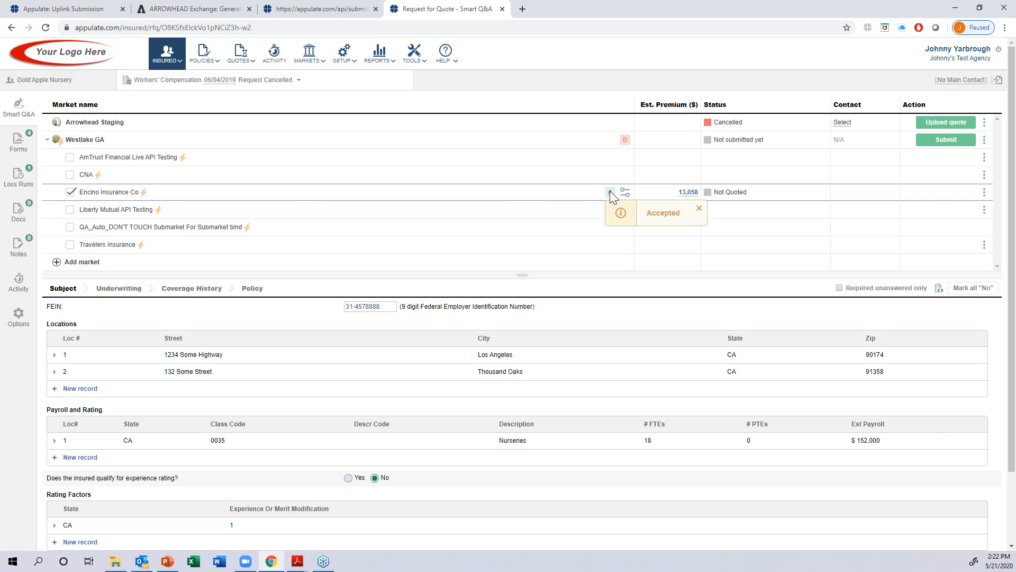
mouse_move(621, 143)
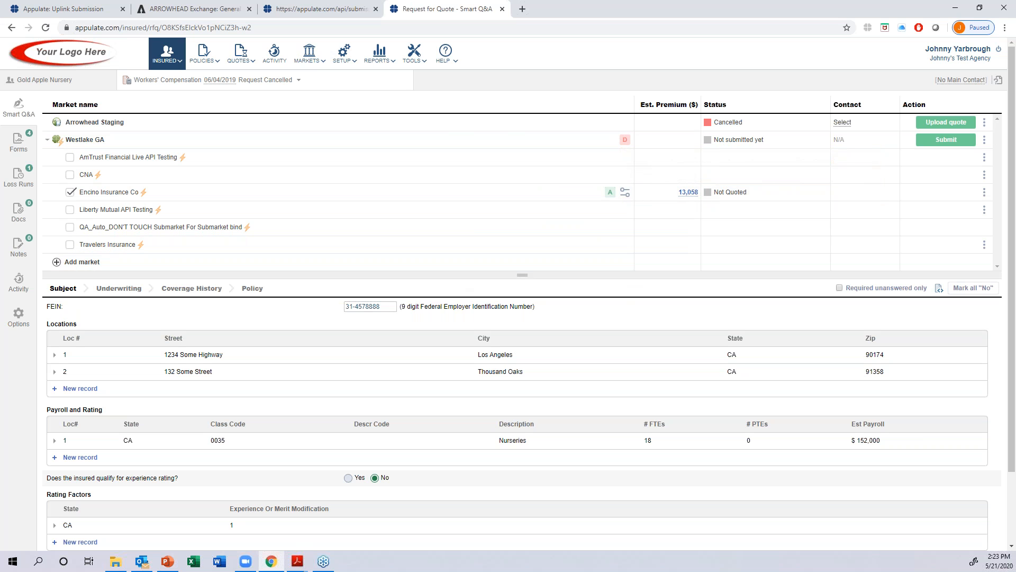
left_click(70, 174)
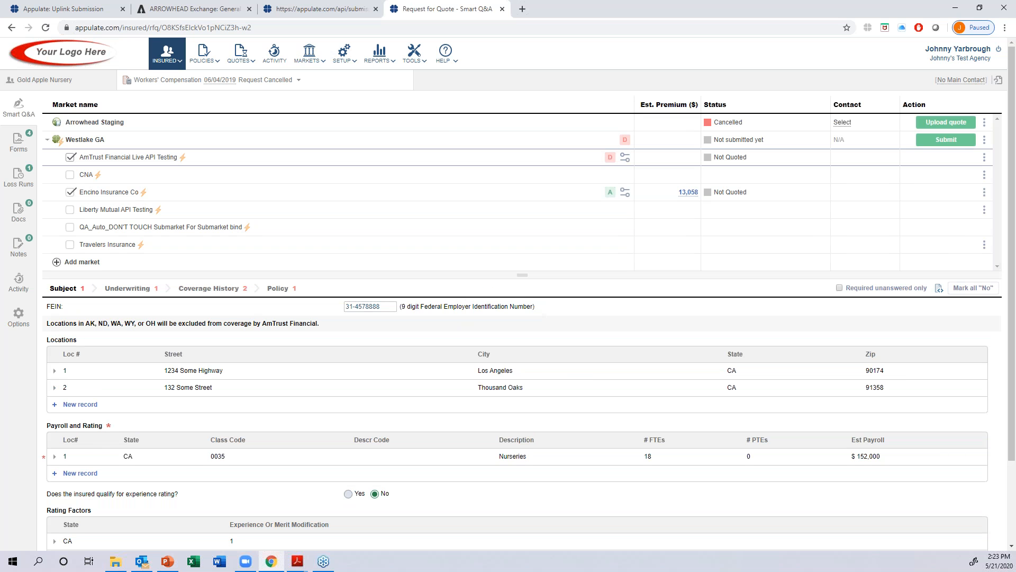
left_click(612, 157)
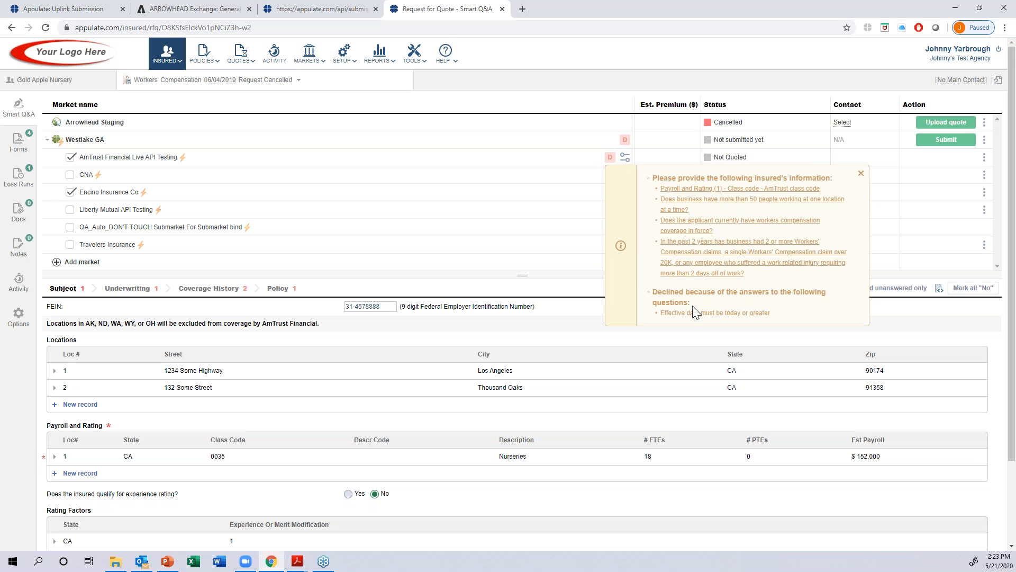
Examine the required questions in the Underwriting and Coverage History sections of the Gold Apple Nursery request
scroll(695, 312, "down", 1)
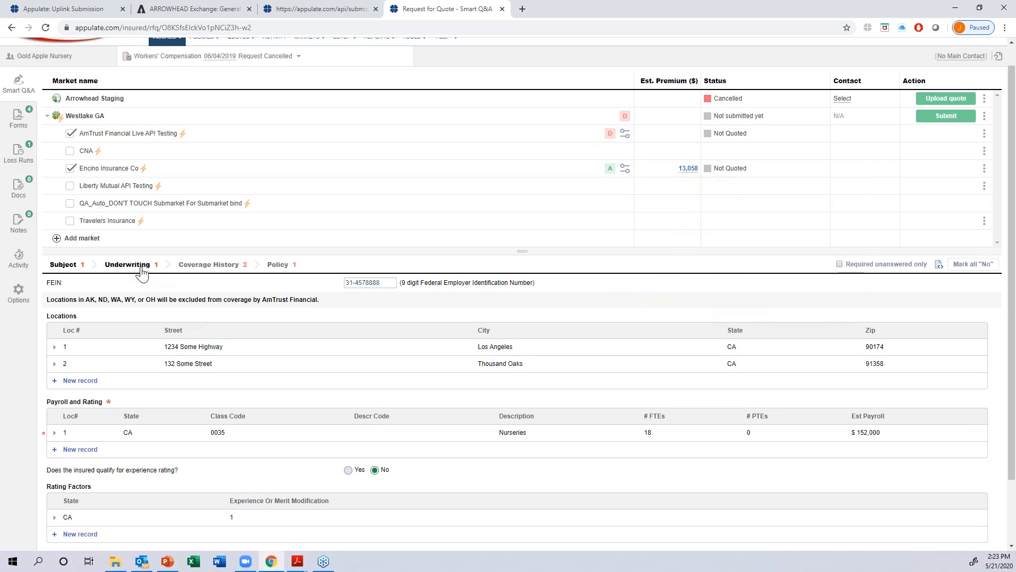
left_click(127, 265)
left_click(197, 265)
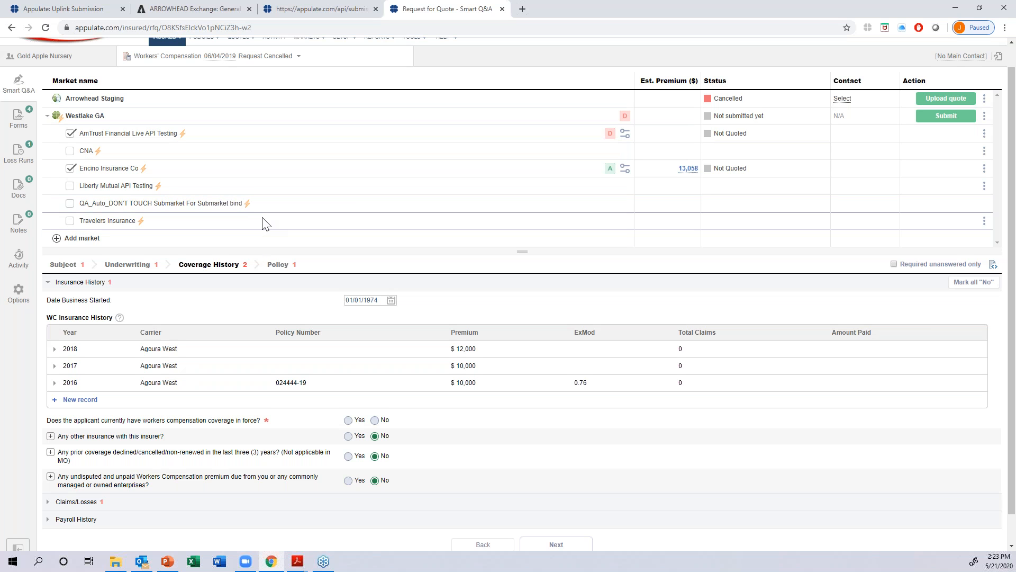
Open the insured Gold AcoM Nurant from the list of all insureds and show its Workers' Compensation request
scroll(102, 73, "up", 1)
left_click(165, 66)
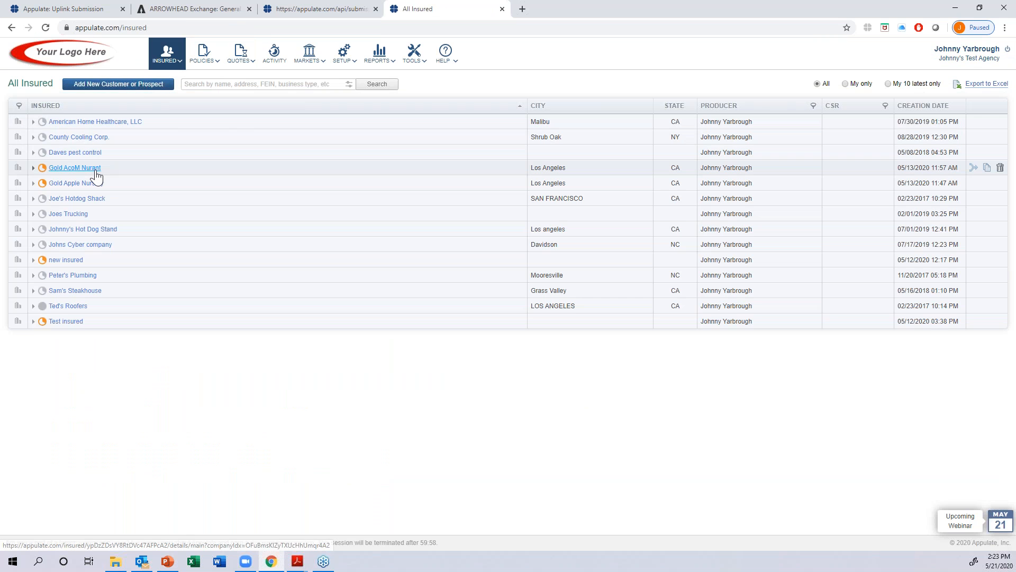
left_click(97, 169)
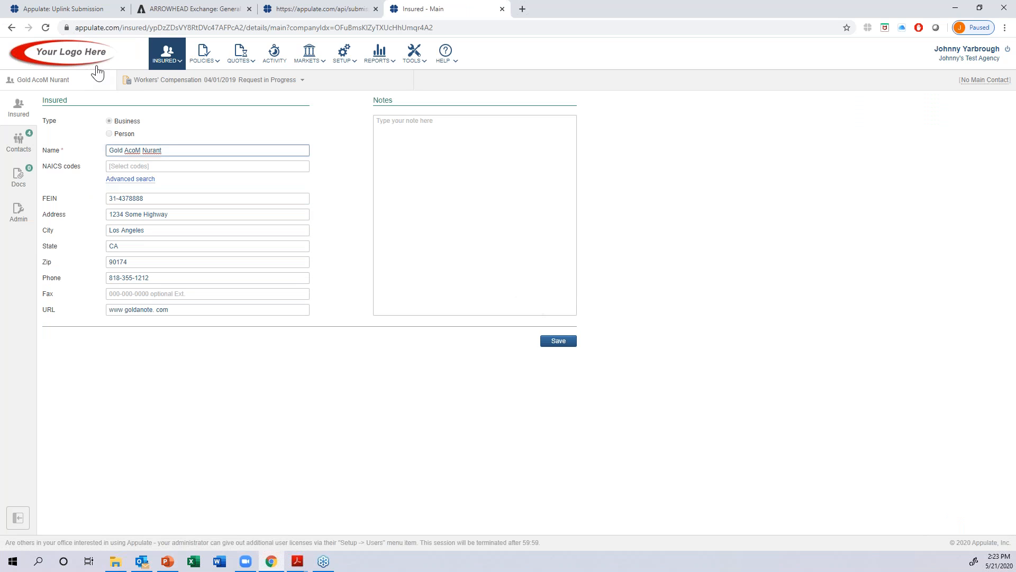
left_click(152, 81)
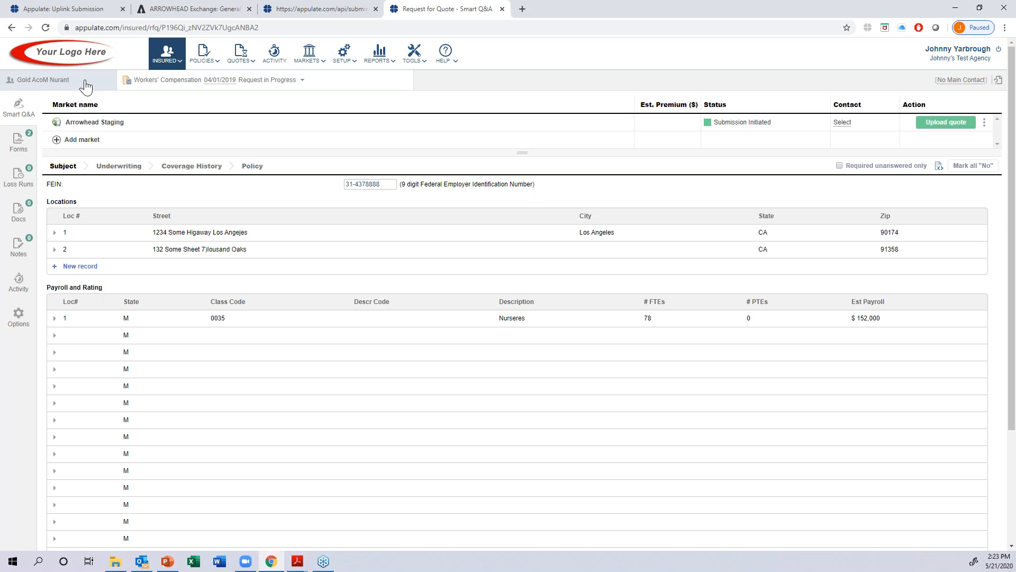
Open the ACORD 130 CA form from the request's available forms for editing
left_click(21, 144)
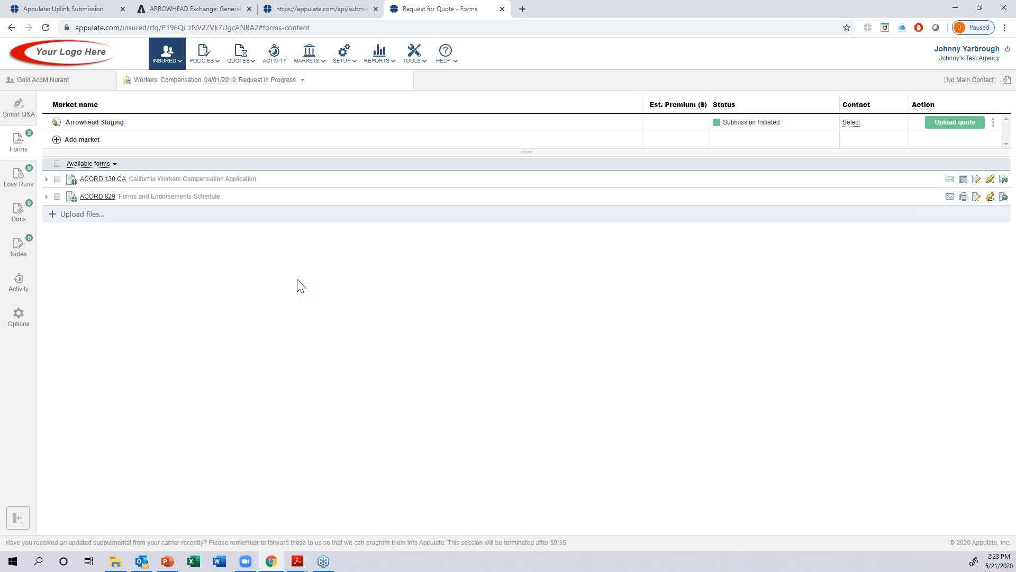
left_click(57, 179)
left_click(363, 165)
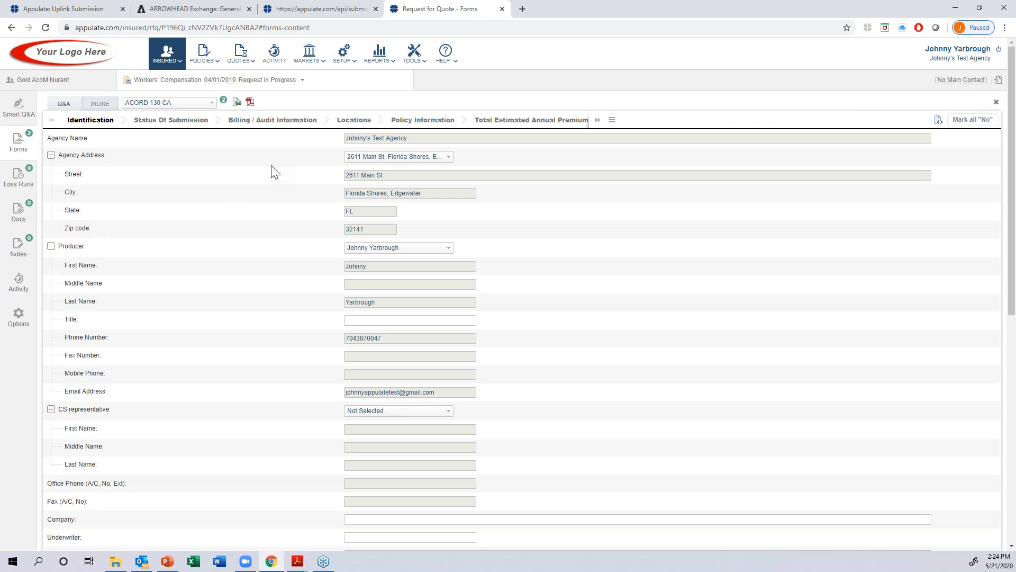
Set location 1's full-time employees to 18 in the inline ACORD 130 CA form, check it in Smart Q&A, and return to all insureds
left_click(112, 104)
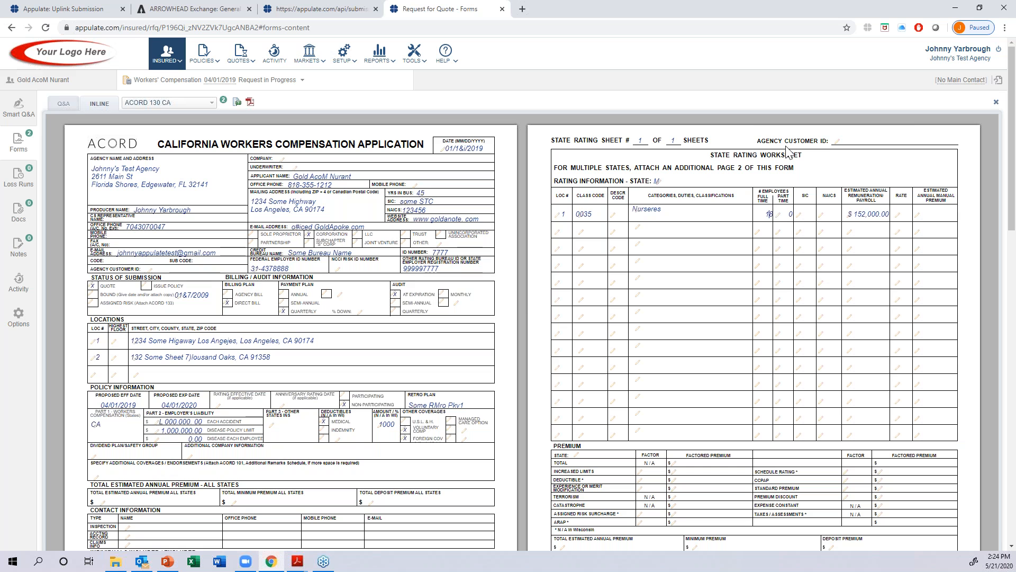
left_click(18, 109)
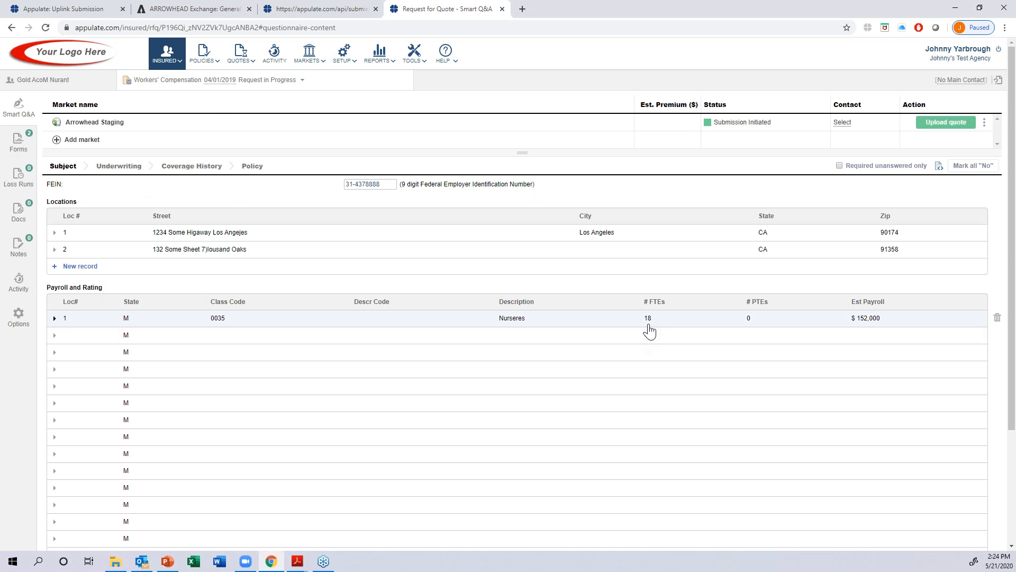
left_click(166, 58)
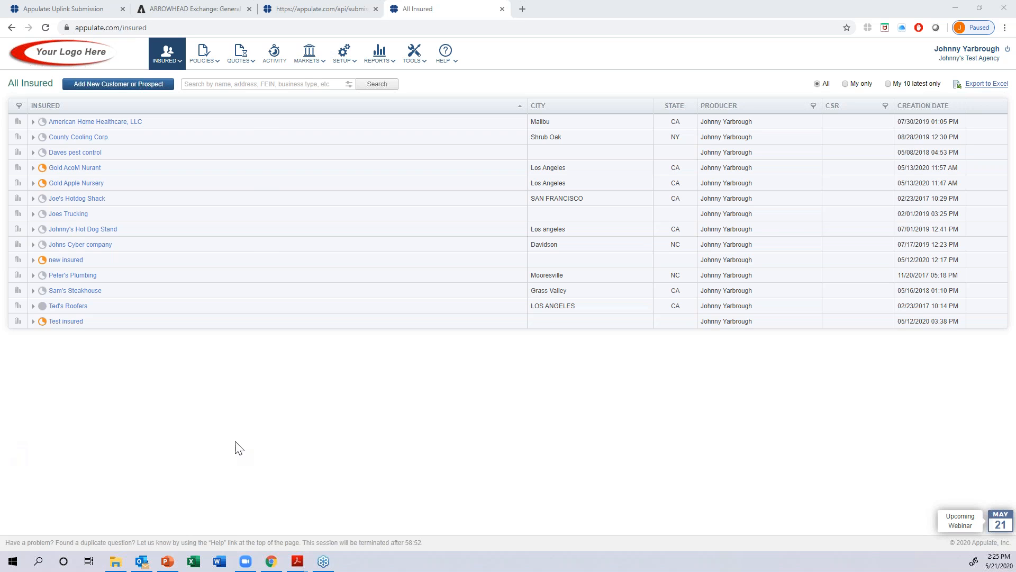
left_click(954, 9)
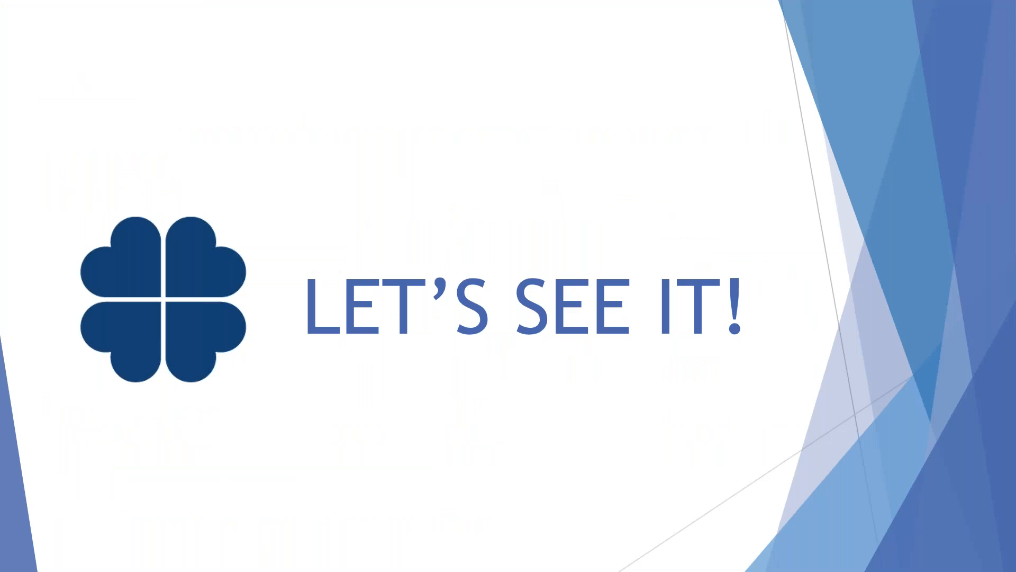
key("Right")
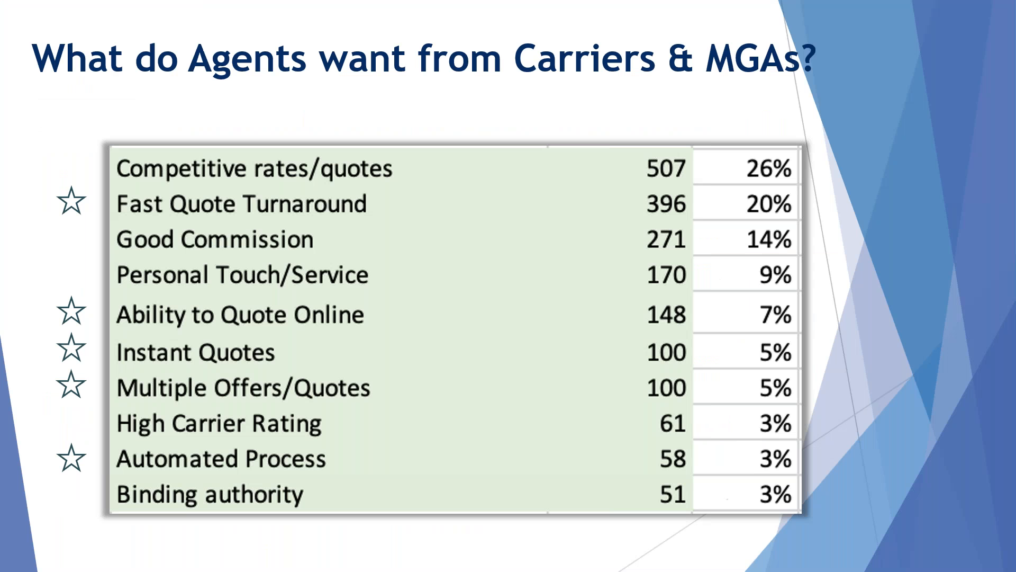